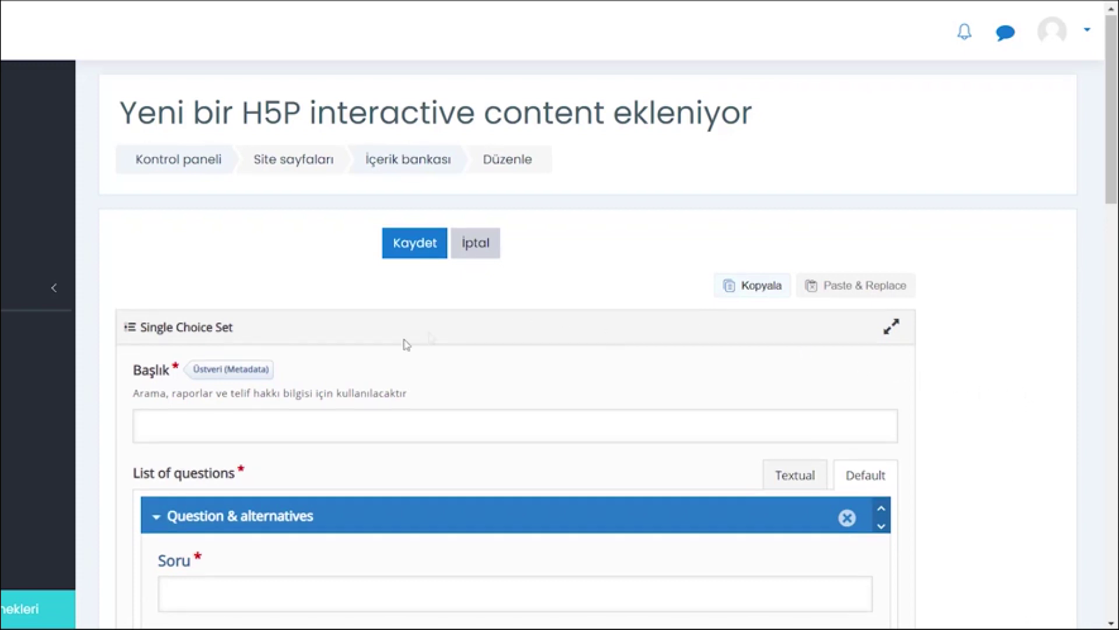
- Title the Single Choice Set "Sınav"
{"action": "scroll", "coordinate": [407, 344], "scroll_direction": "down", "scroll_amount": 1}
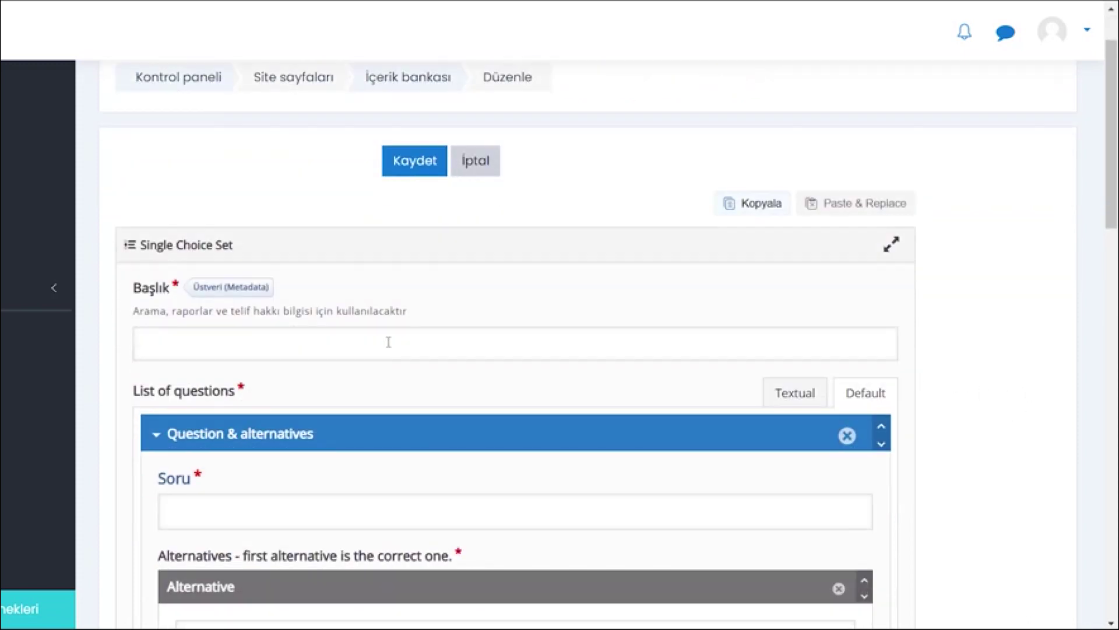
{"action": "left_click", "coordinate": [228, 335]}
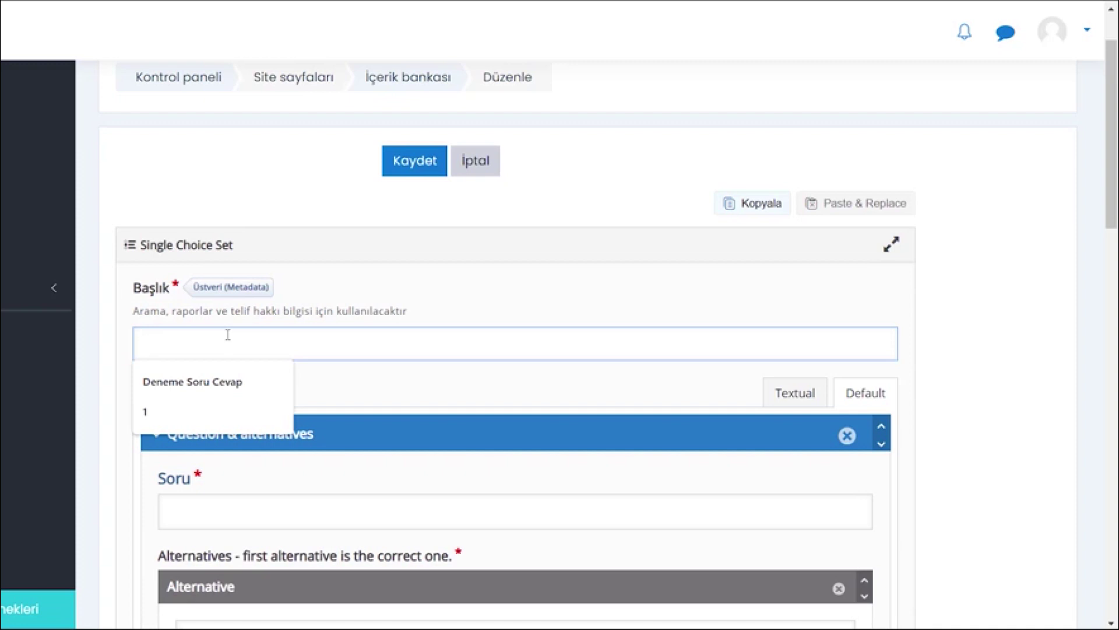
{"action": "key", "text": "Escape"}
{"action": "type", "text": "Sınav"}
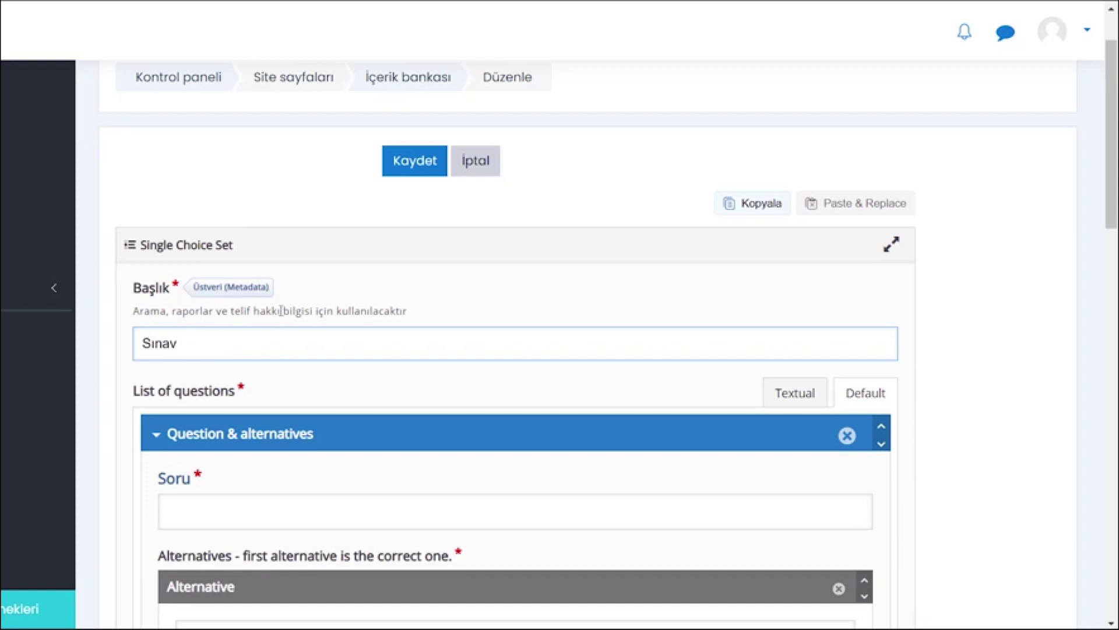
- Enter "Aşağıdakilerden hangi ilimiz İç Anadolu Bölgesindedir?" as the text of the first question
{"action": "scroll", "coordinate": [281, 311], "scroll_direction": "down", "scroll_amount": 1}
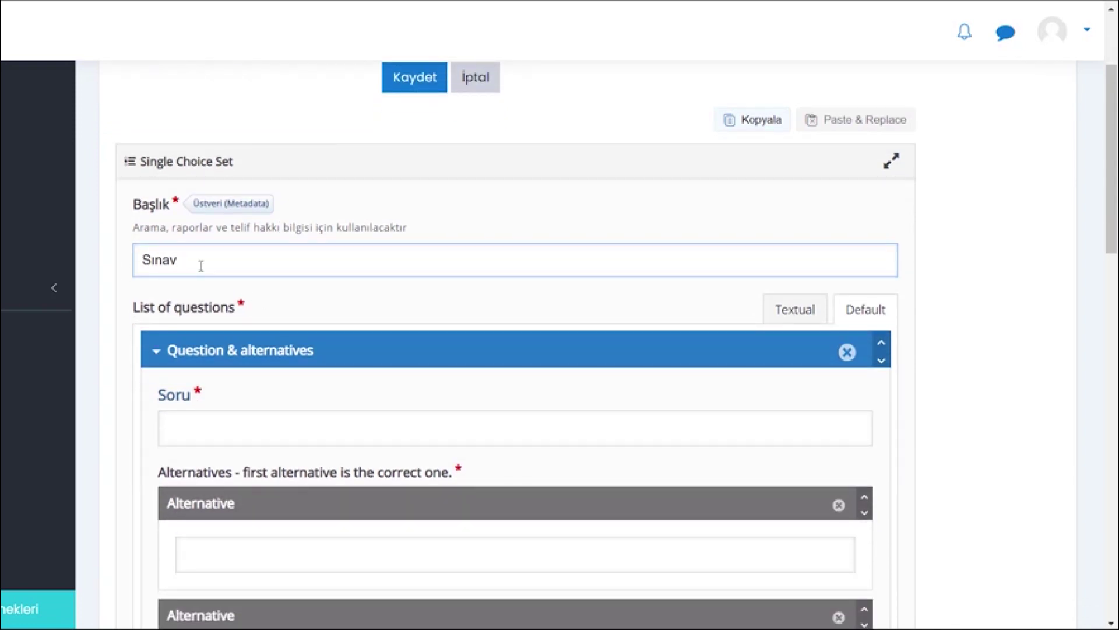
{"action": "scroll", "coordinate": [201, 266], "scroll_direction": "down", "scroll_amount": 2}
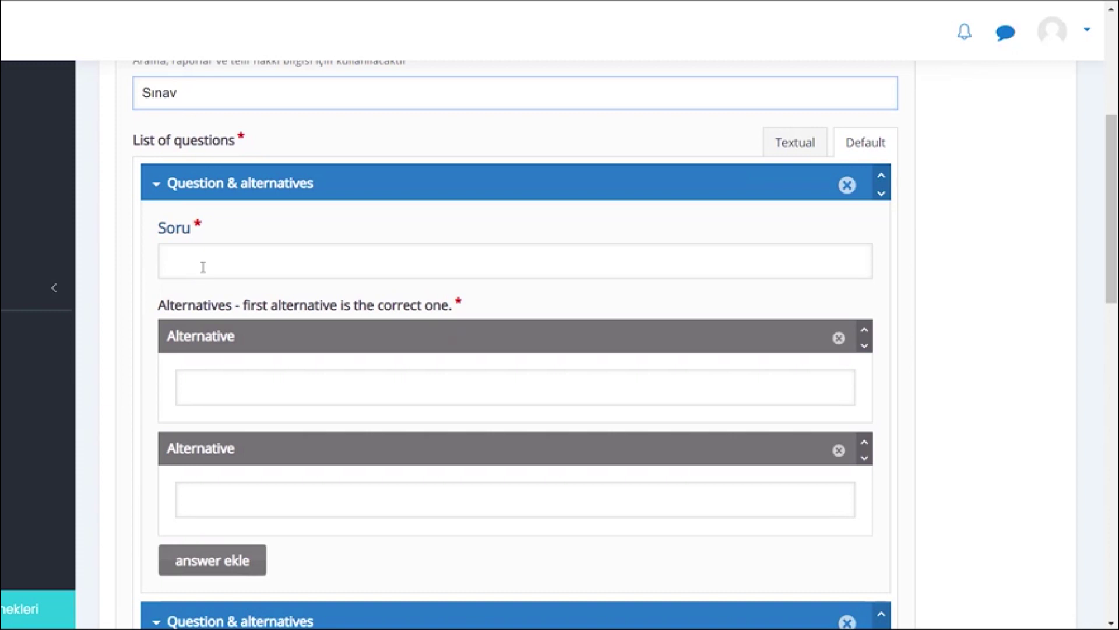
{"action": "left_click", "coordinate": [216, 261]}
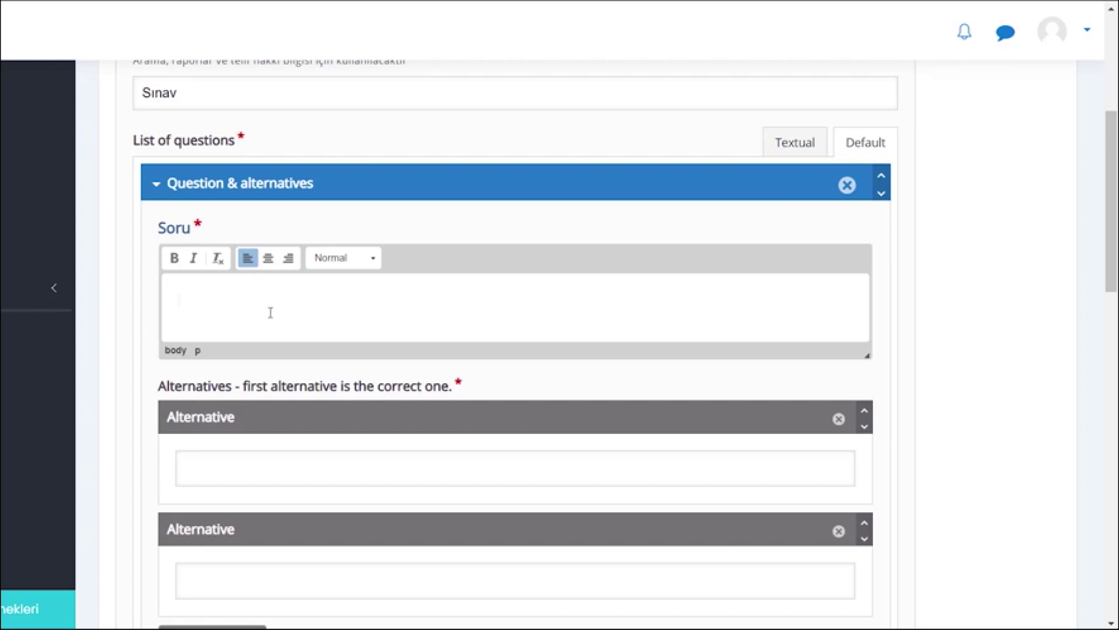
{"action": "type", "text": "Aşağıdakilerden har"}
{"action": "type", "text": " gi"}
{"action": "key", "text": "BackSpace"}
{"action": "key", "text": "BackSpace"}
{"action": "key", "text": "BackSpace"}
{"action": "type", "text": "gı i"}
{"action": "type", "text": "limiz"}
{"action": "type", "text": " İç Anado"}
{"action": "type", "text": "lu Bö"}
{"action": "type", "text": "lgesin"}
{"action": "type", "text": "dedir"}
{"action": "type", "text": "?"}
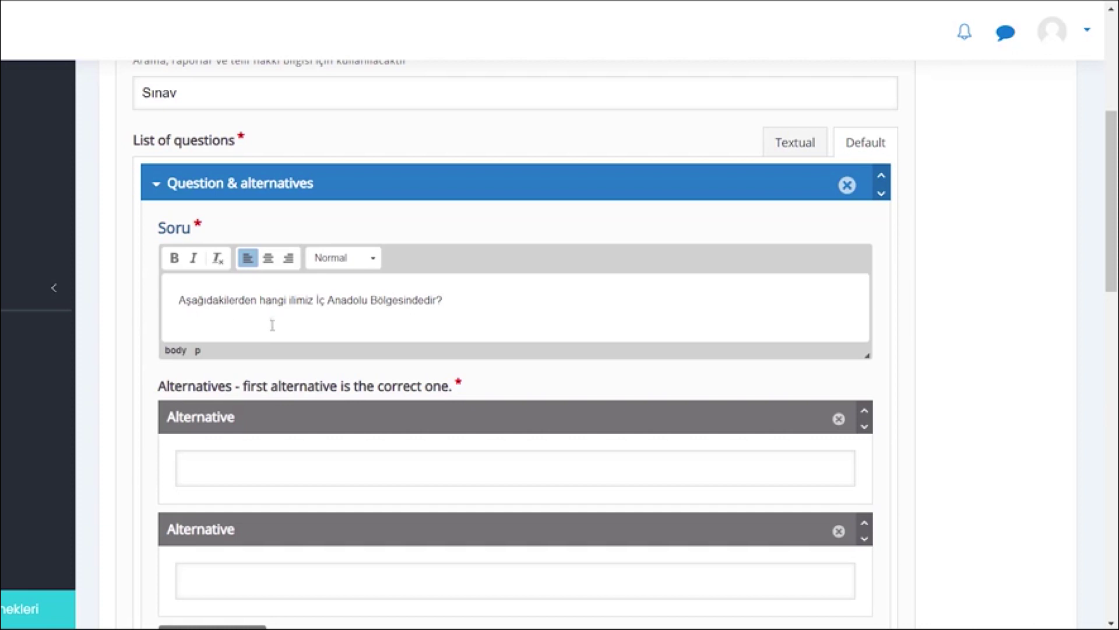
- Fill in the first question's two alternatives with "Ankara" as the correct answer and "İstanbul" as the second
{"action": "scroll", "coordinate": [270, 322], "scroll_direction": "down", "scroll_amount": 3}
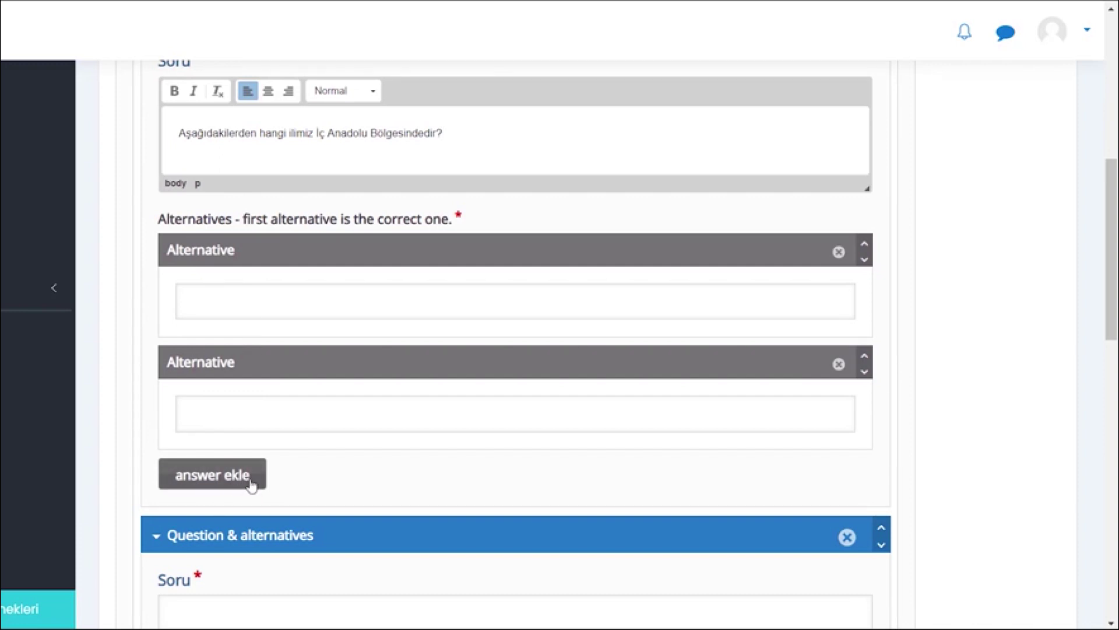
{"action": "scroll", "coordinate": [262, 423], "scroll_direction": "up", "scroll_amount": 2}
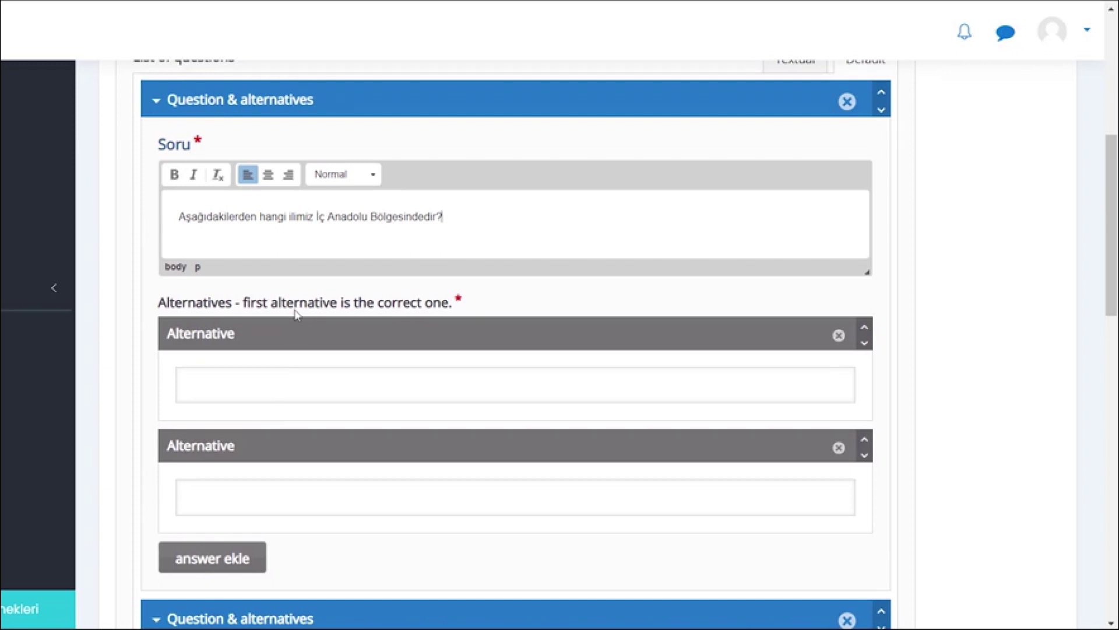
{"action": "left_click", "coordinate": [218, 383]}
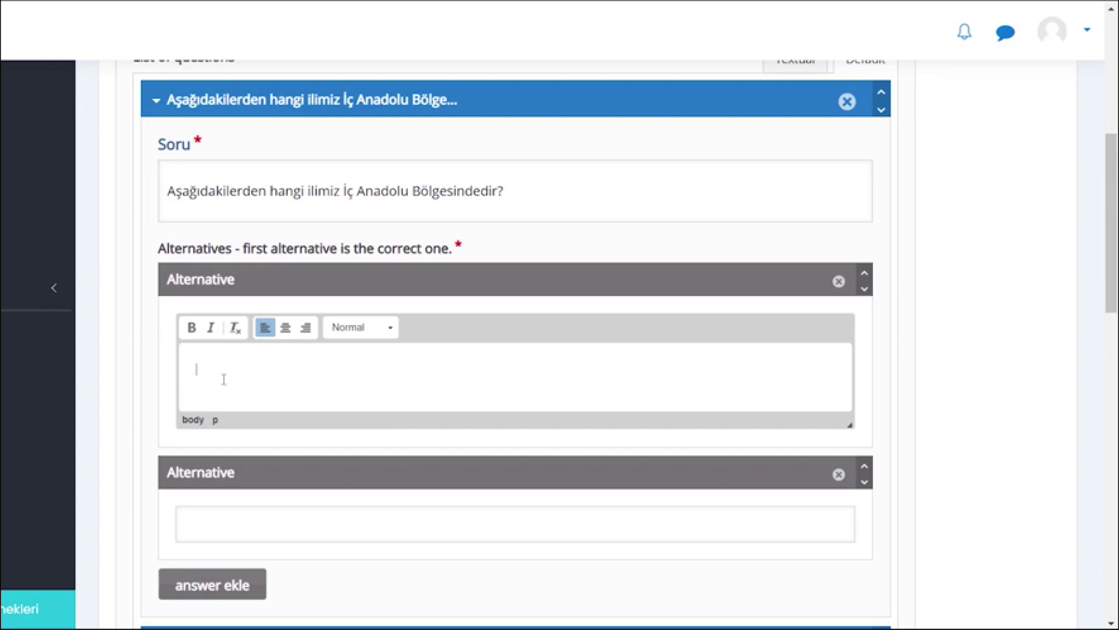
{"action": "type", "text": "Ankara"}
{"action": "scroll", "coordinate": [220, 345], "scroll_direction": "down", "scroll_amount": 3}
{"action": "left_click", "coordinate": [223, 355]}
{"action": "type", "text": "İsts"}
{"action": "key", "text": "BackSpace"}
{"action": "key", "text": "BackSpace"}
{"action": "type", "text": "tanbul"}
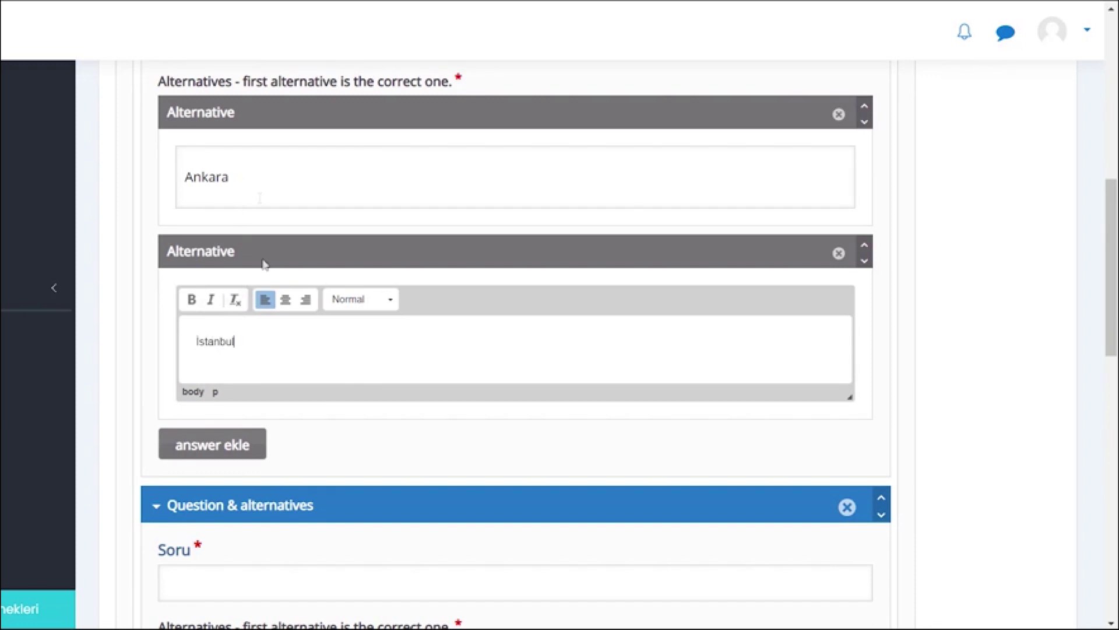
- Add a third alternative to the first question with the text "Mardin"
{"action": "scroll", "coordinate": [280, 312], "scroll_direction": "up", "scroll_amount": 1}
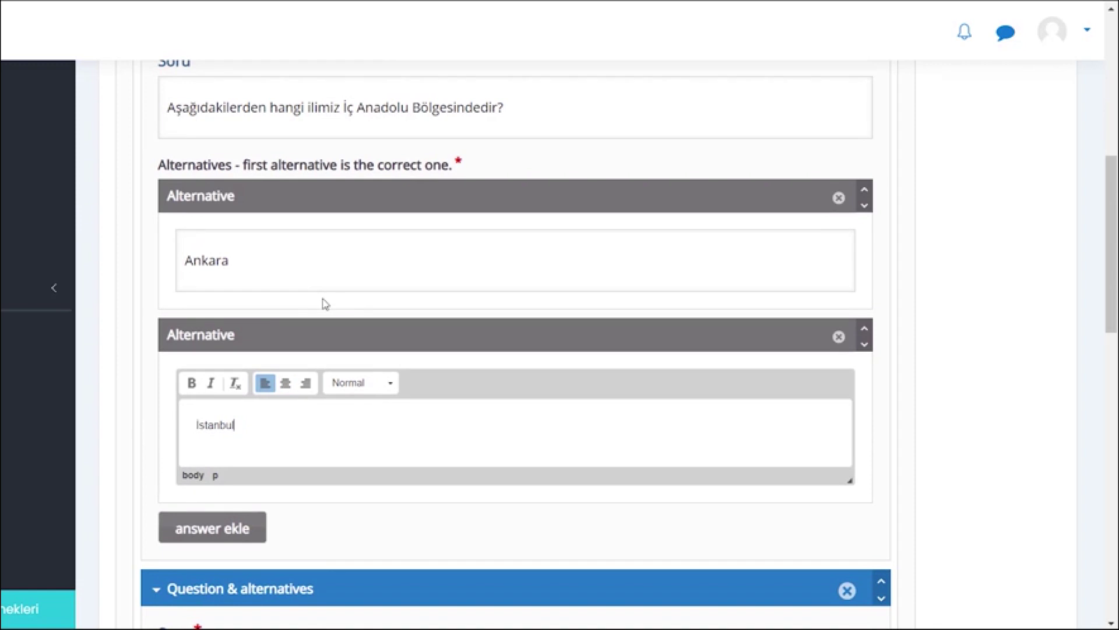
{"action": "scroll", "coordinate": [274, 420], "scroll_direction": "down", "scroll_amount": 1}
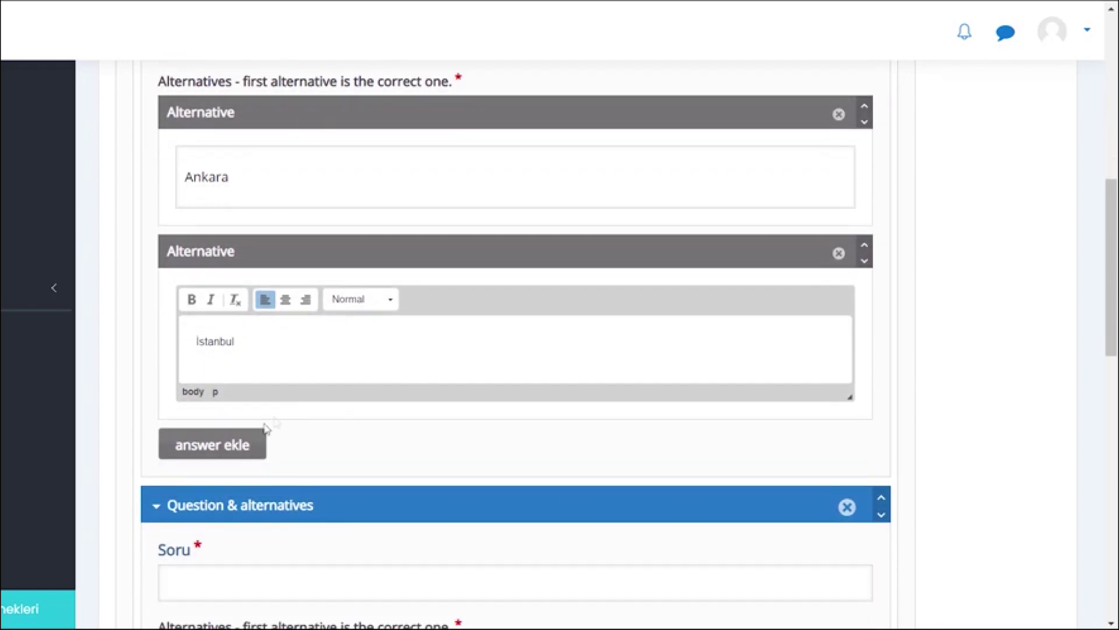
{"action": "left_click", "coordinate": [234, 447]}
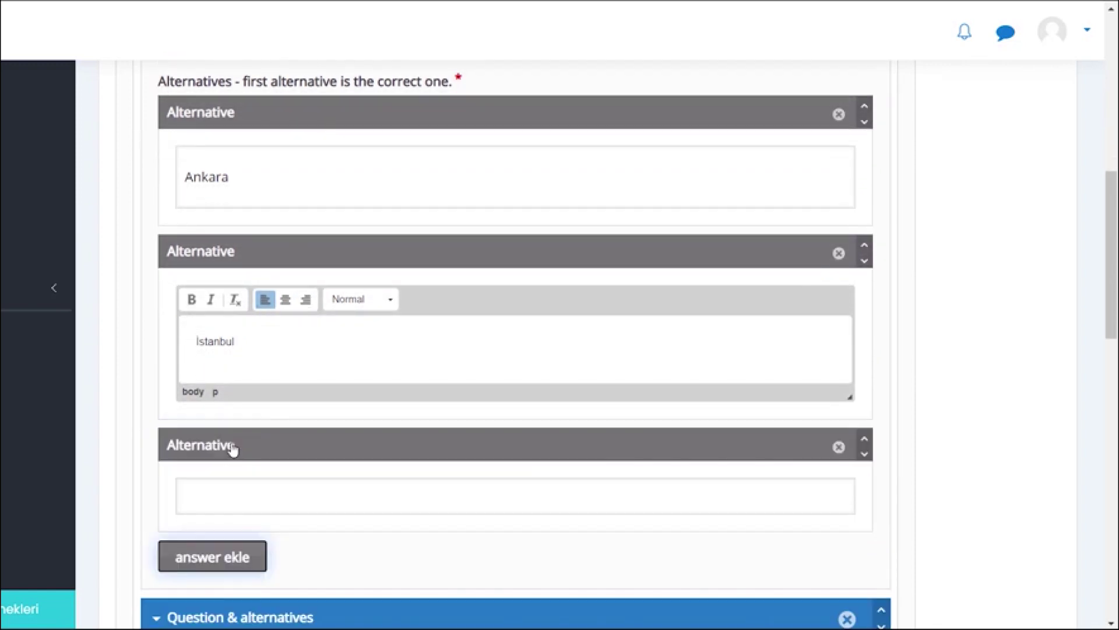
{"action": "scroll", "coordinate": [270, 369], "scroll_direction": "down", "scroll_amount": 1}
{"action": "left_click", "coordinate": [219, 417]}
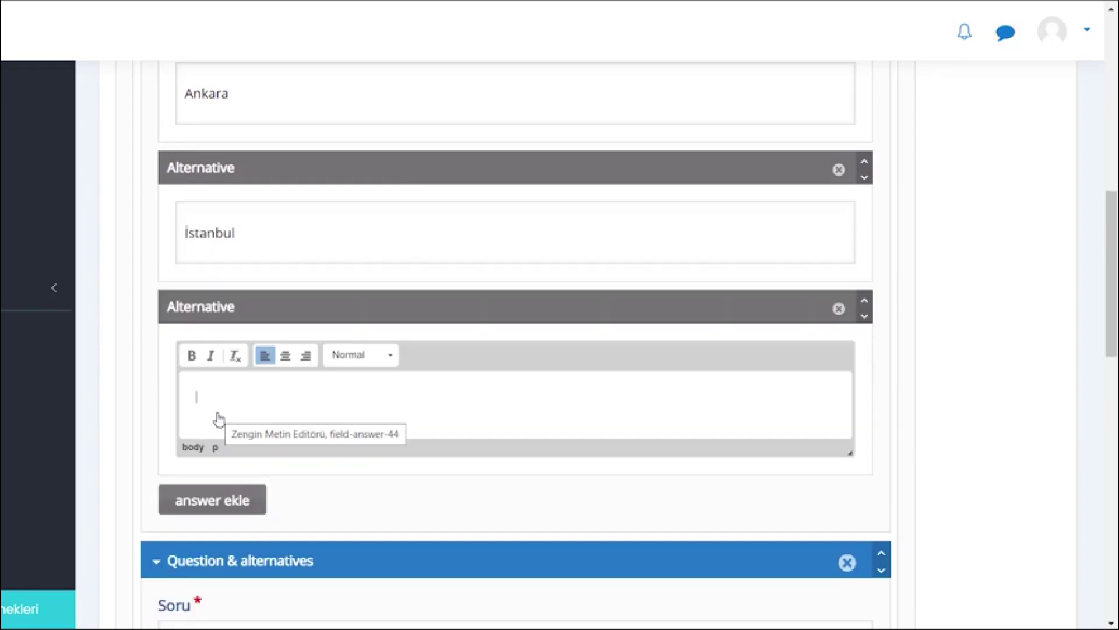
{"action": "type", "text": "Mar"}
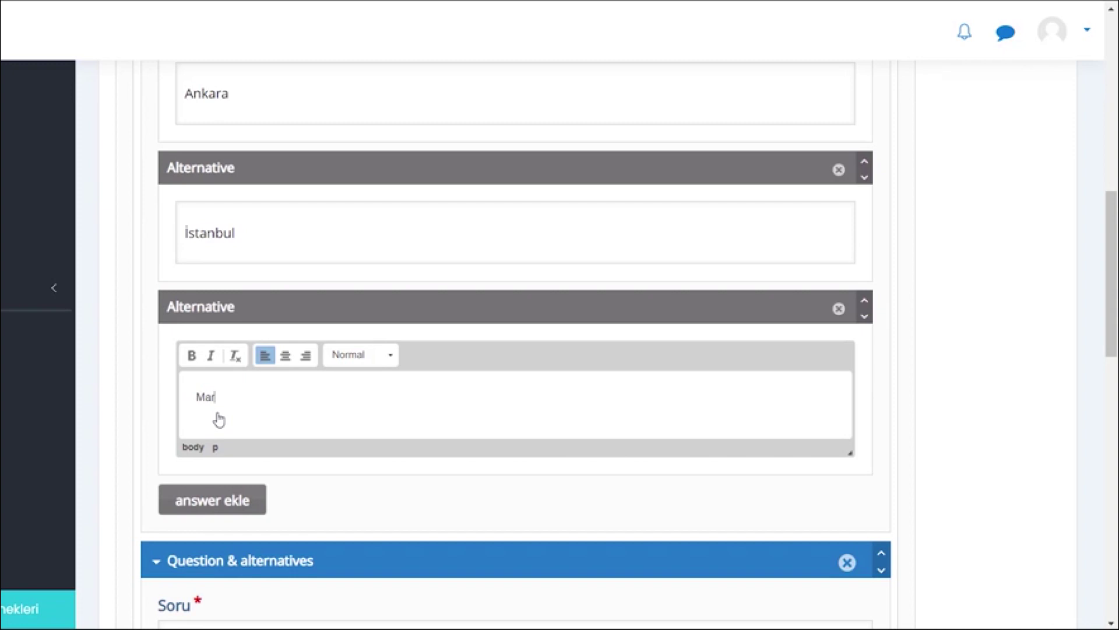
{"action": "type", "text": "din"}
- Add a fourth alternative to the first question with the text "Bursa"
{"action": "scroll", "coordinate": [226, 425], "scroll_direction": "down", "scroll_amount": 1}
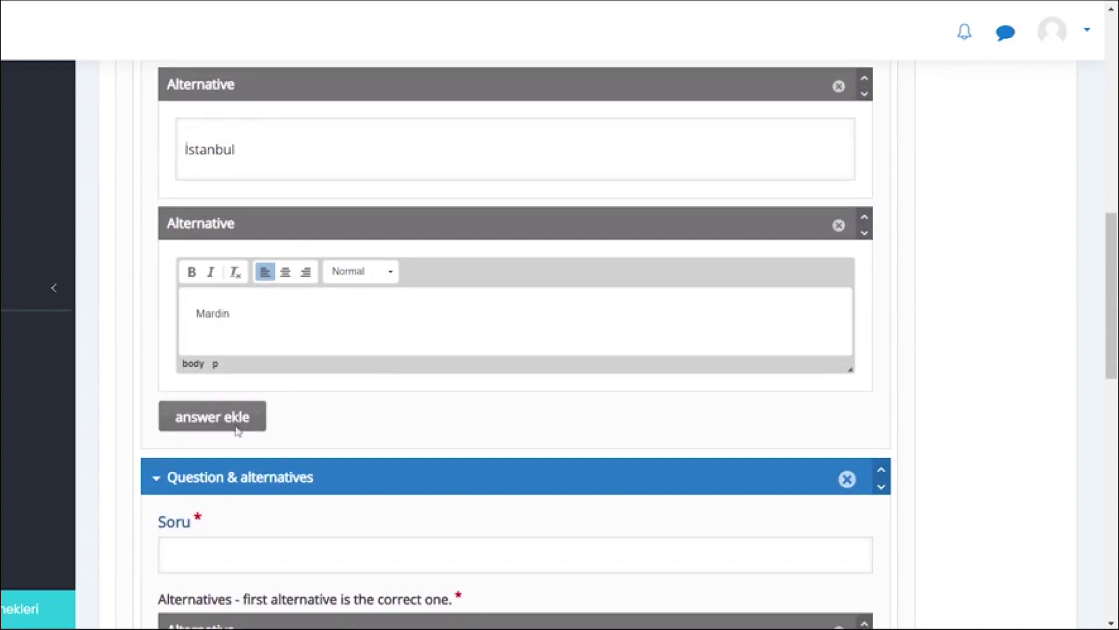
{"action": "left_click", "coordinate": [227, 424]}
{"action": "left_click", "coordinate": [215, 465]}
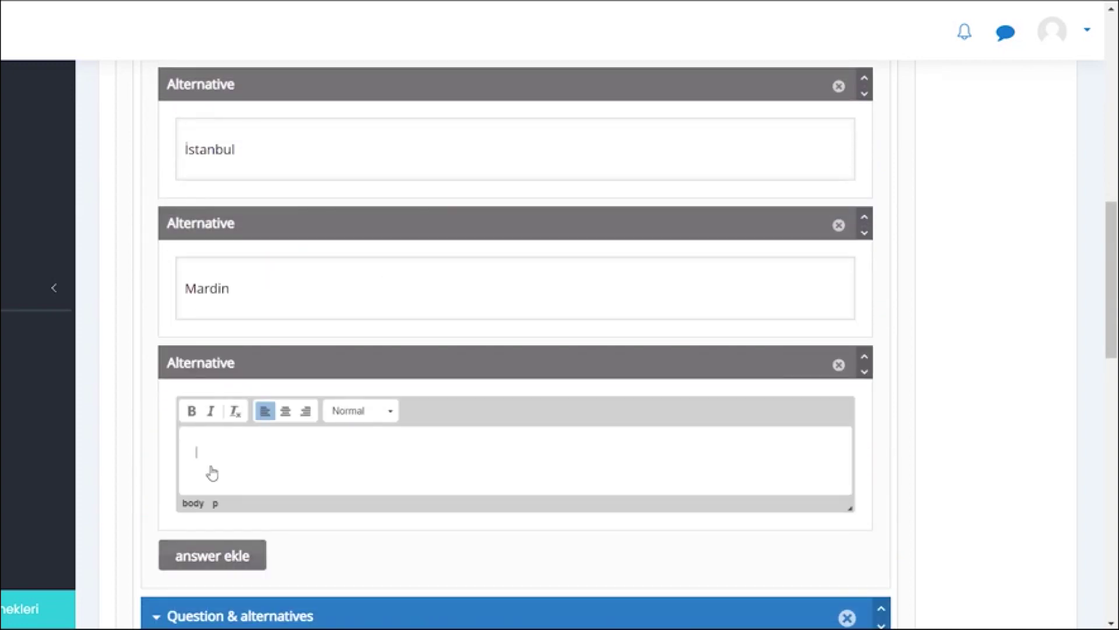
{"action": "type", "text": "Bursa"}
{"action": "scroll", "coordinate": [146, 332], "scroll_direction": "up", "scroll_amount": 3}
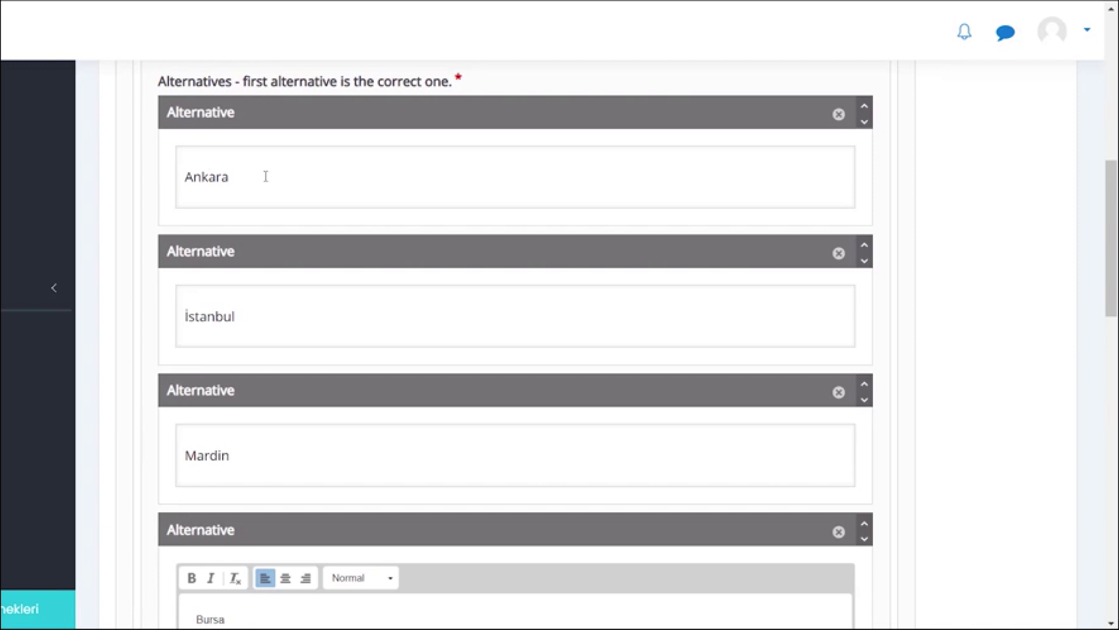
- Copy the first question's text into the second question and replace "İç Anadolu" with "Marmara" there
{"action": "scroll", "coordinate": [257, 292], "scroll_direction": "down", "scroll_amount": 2}
{"action": "scroll", "coordinate": [250, 355], "scroll_direction": "down", "scroll_amount": 5}
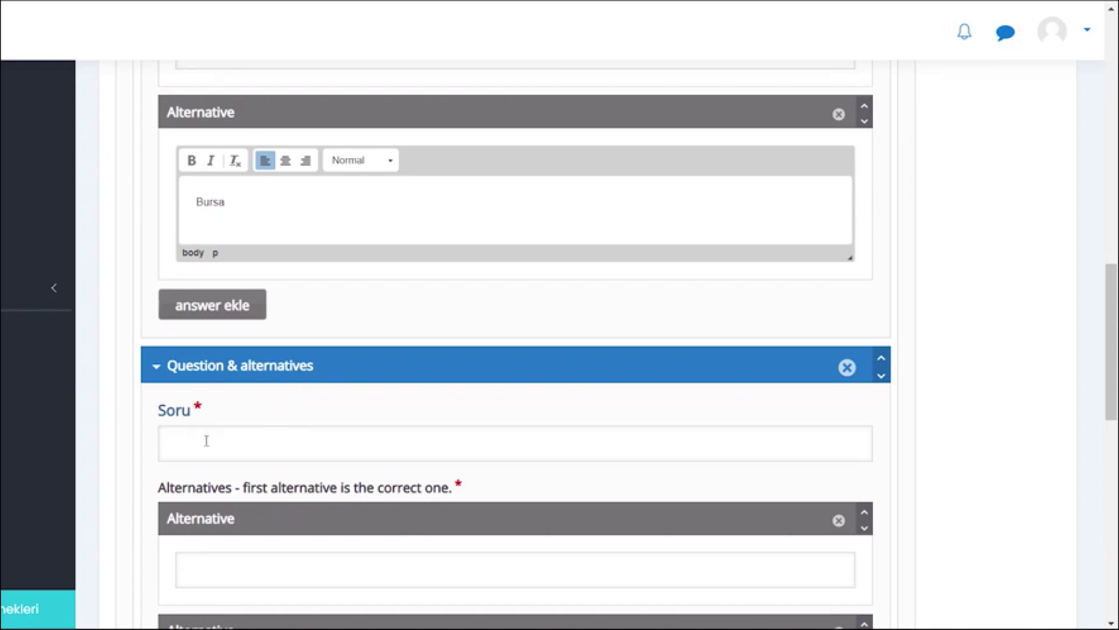
{"action": "scroll", "coordinate": [216, 449], "scroll_direction": "down", "scroll_amount": 3}
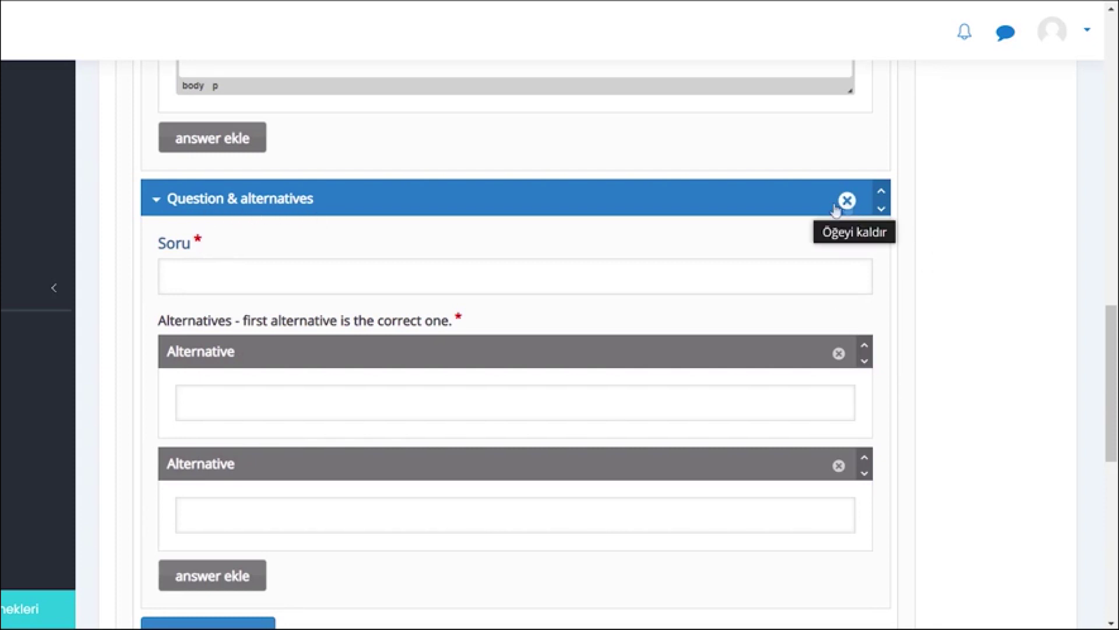
{"action": "left_click", "coordinate": [226, 282]}
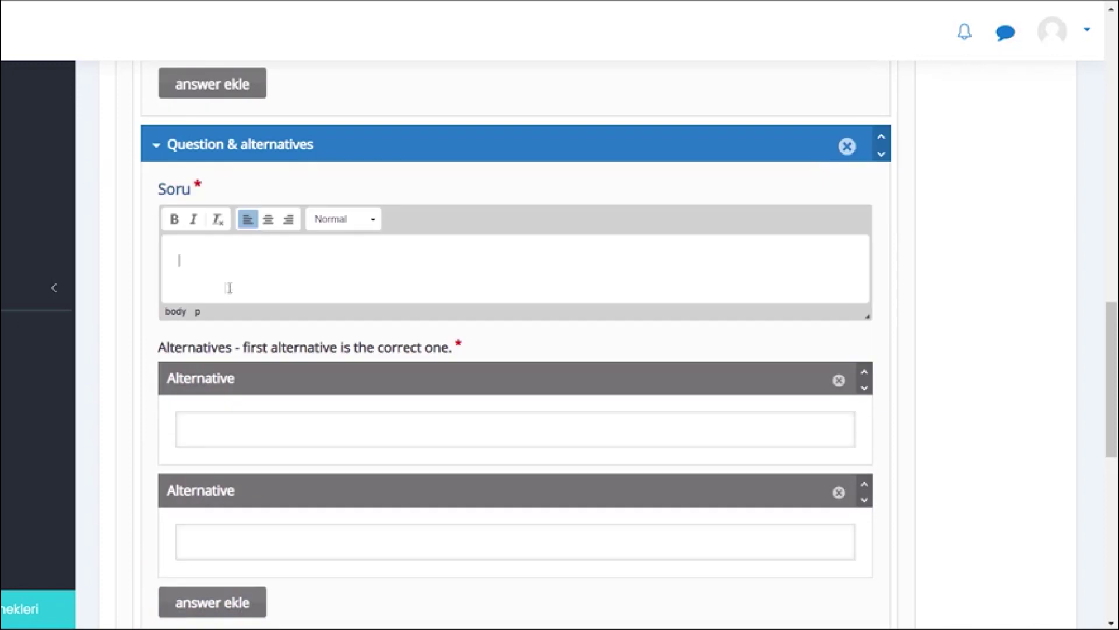
{"action": "scroll", "coordinate": [278, 317], "scroll_direction": "up", "scroll_amount": 10}
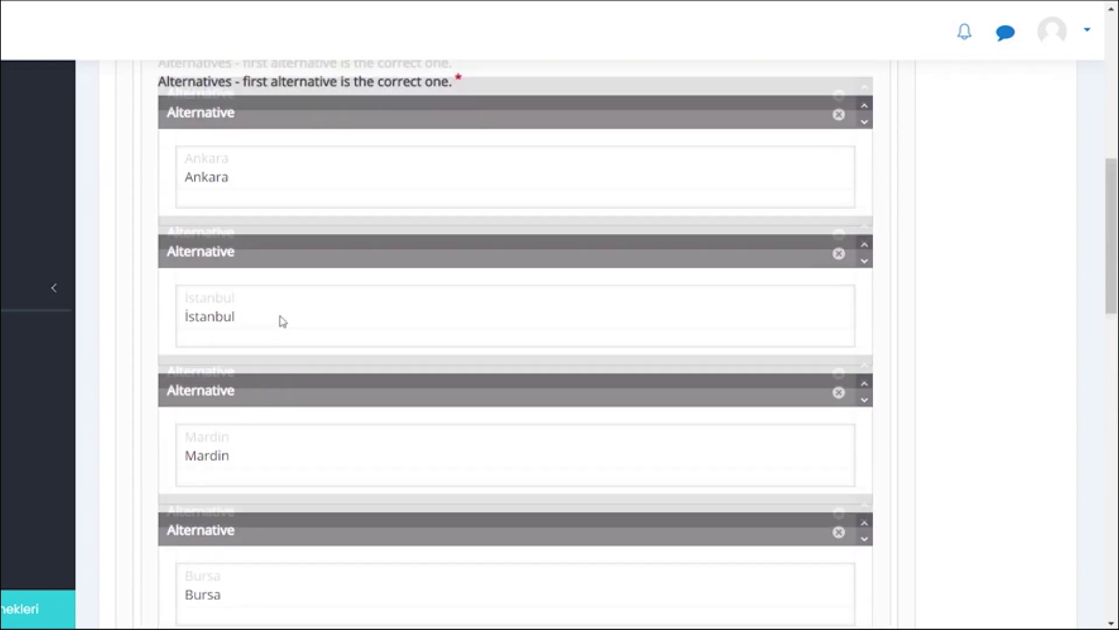
{"action": "scroll", "coordinate": [282, 321], "scroll_direction": "up", "scroll_amount": 4}
{"action": "left_click", "coordinate": [517, 194]}
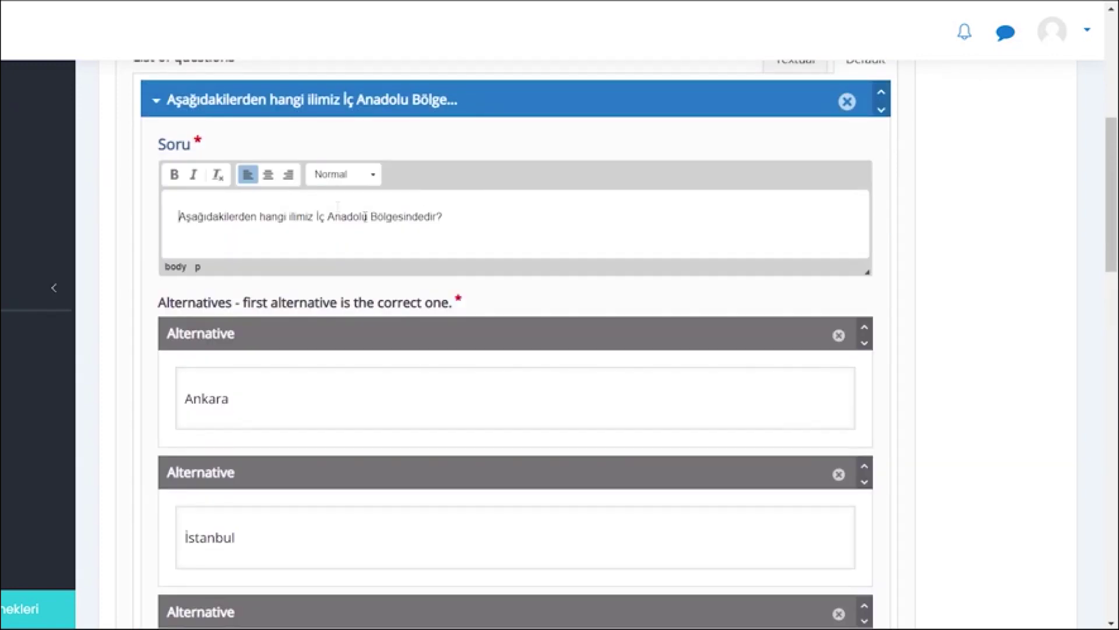
{"action": "left_click_drag", "start_coordinate": [455, 218], "coordinate": [180, 230]}
{"action": "key", "text": "ctrl+c"}
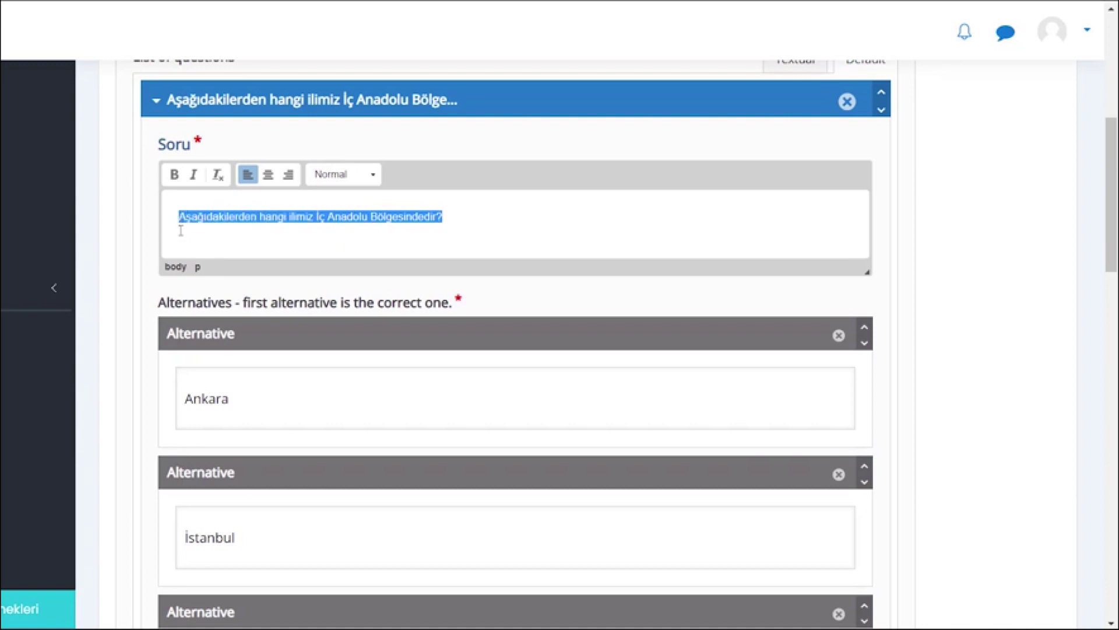
{"action": "scroll", "coordinate": [232, 257], "scroll_direction": "down", "scroll_amount": 13}
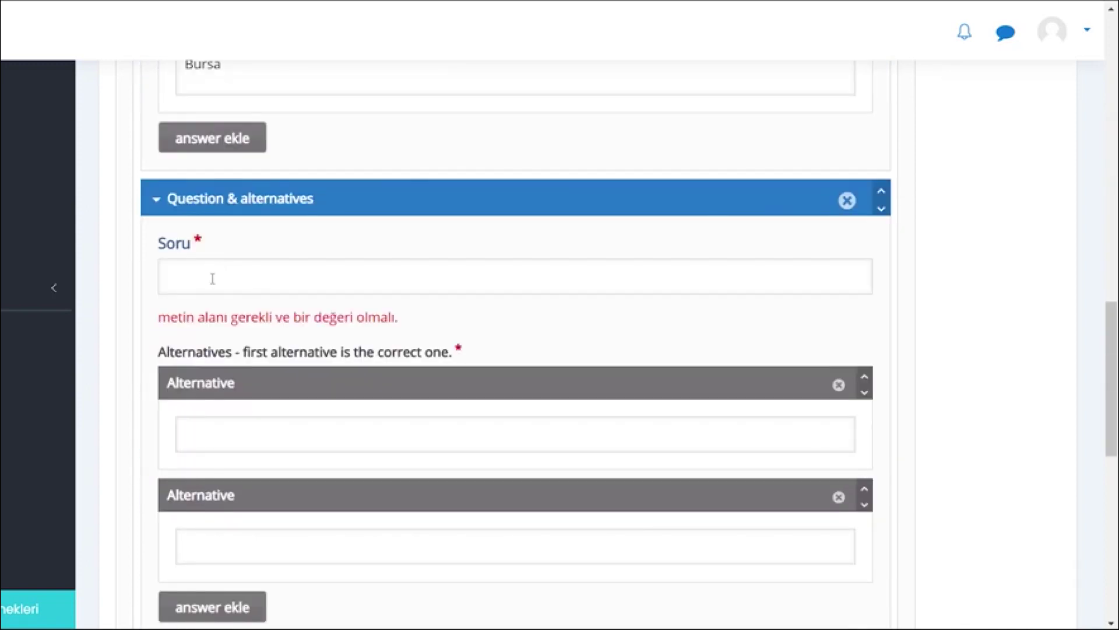
{"action": "left_click", "coordinate": [213, 279]}
{"action": "key", "text": "ctrl+v"}
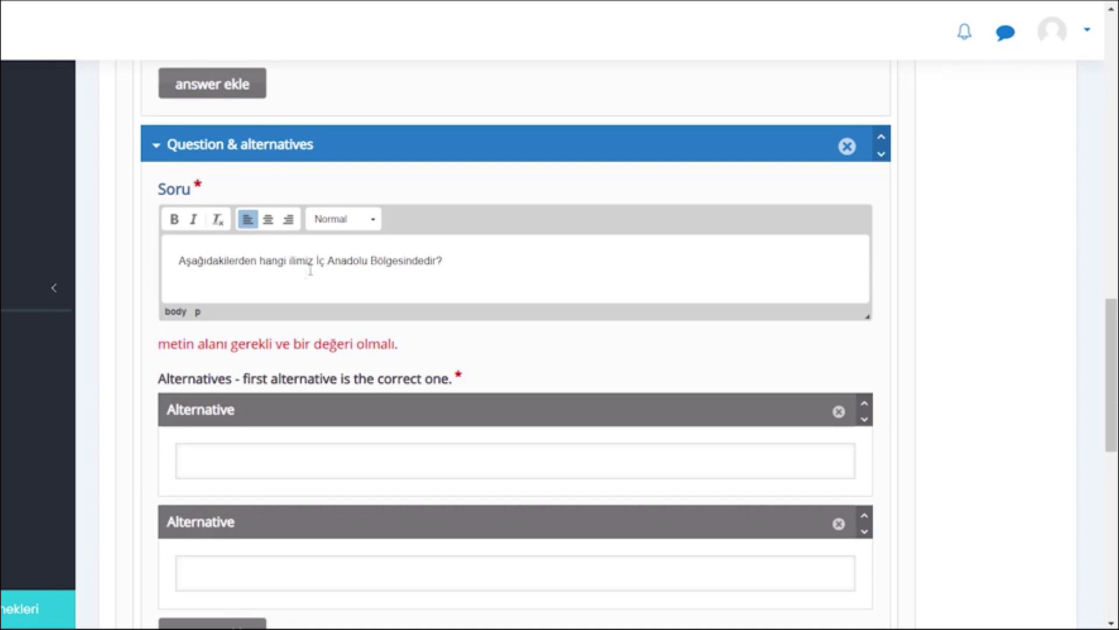
{"action": "left_click_drag", "start_coordinate": [315, 260], "coordinate": [368, 260]}
{"action": "type", "text": "Marmara"}
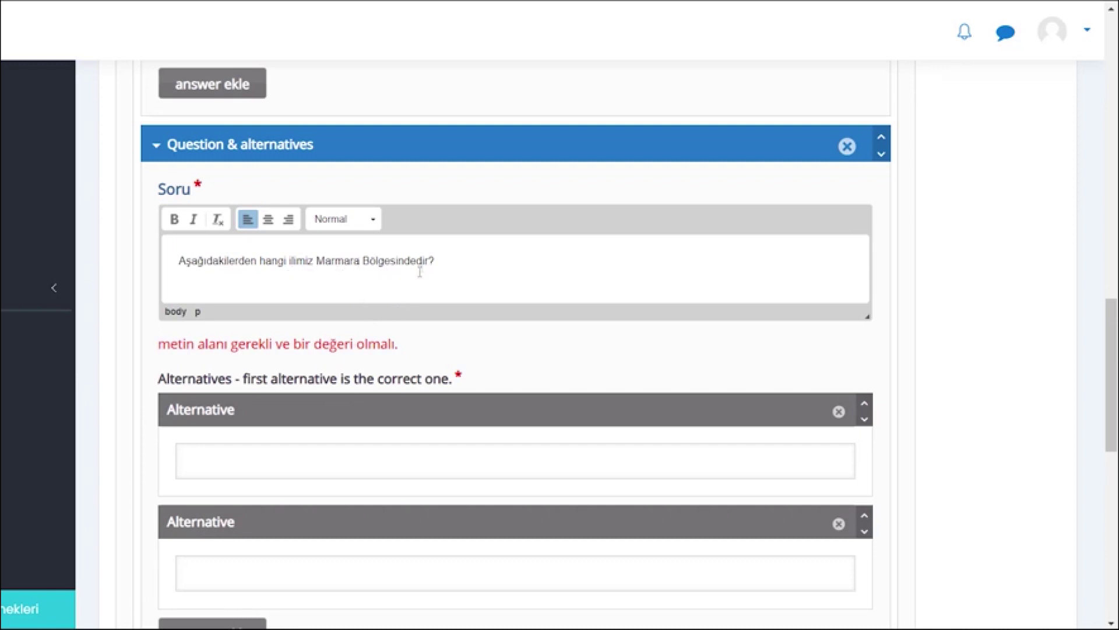
- Fill in the second question's two alternatives with "İstanbul" as the correct answer and "Urfa" as the second
{"action": "scroll", "coordinate": [303, 332], "scroll_direction": "down", "scroll_amount": 3}
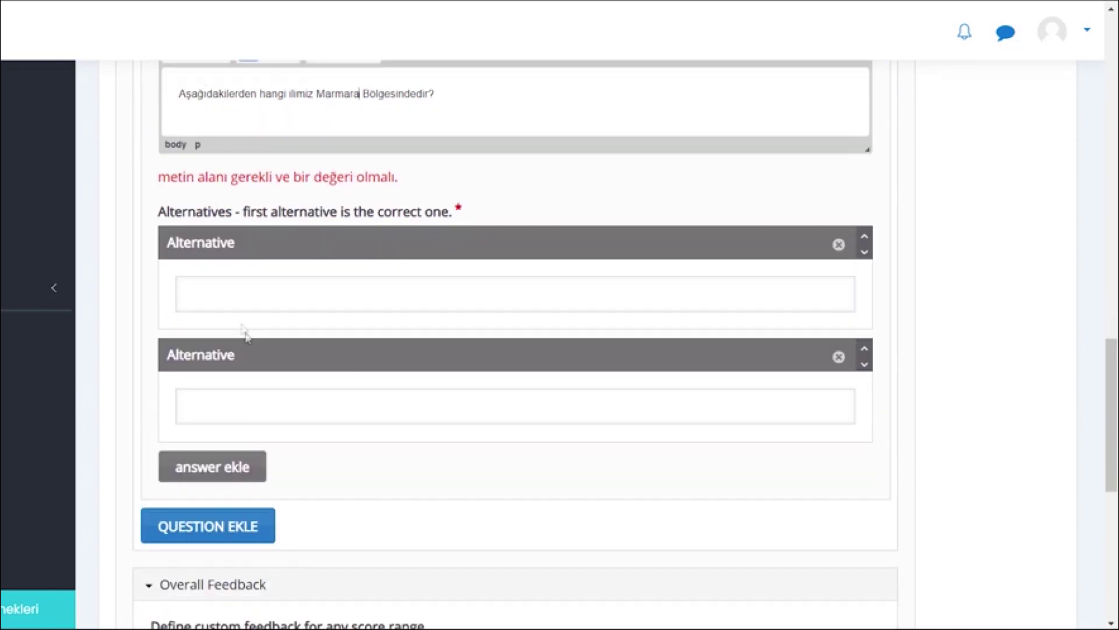
{"action": "left_click", "coordinate": [230, 293]}
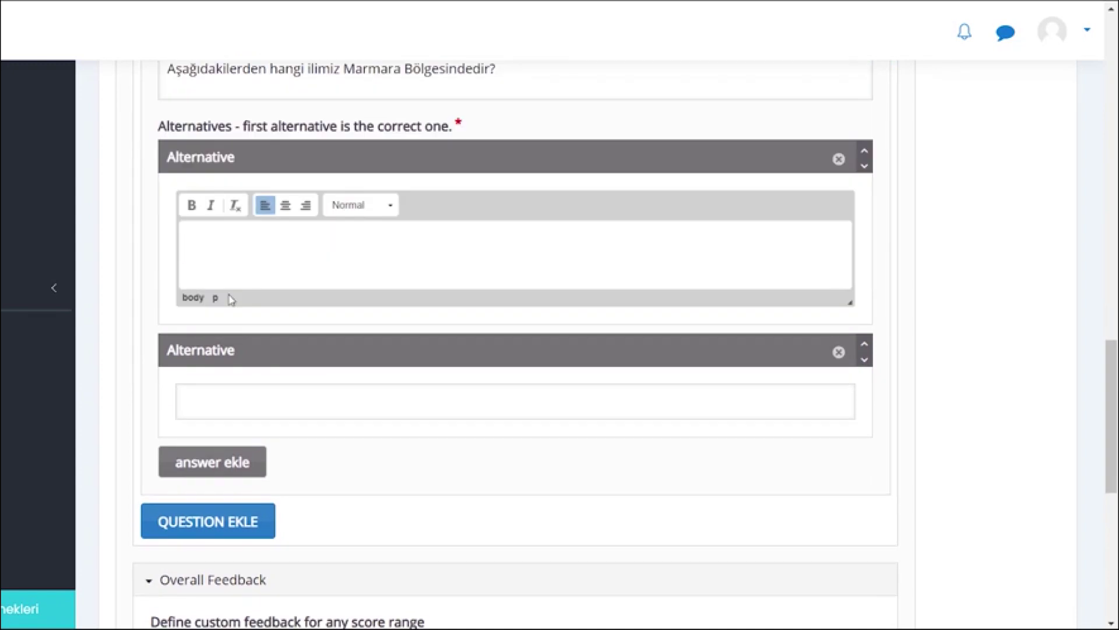
{"action": "type", "text": "İstanbu"}
{"action": "type", "text": "l"}
{"action": "scroll", "coordinate": [228, 324], "scroll_direction": "down", "scroll_amount": 1}
{"action": "left_click", "coordinate": [222, 322]}
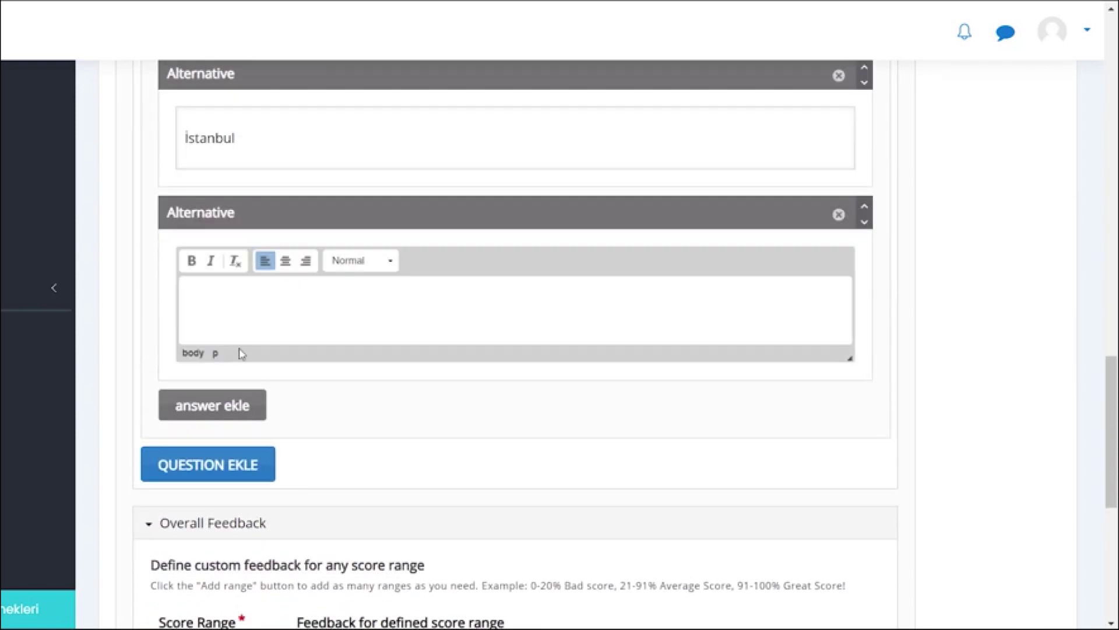
{"action": "type", "text": "Urfa"}
- Add two more alternatives to the second question, "Rize" and "Kayseri"
{"action": "left_click", "coordinate": [209, 414]}
{"action": "scroll", "coordinate": [218, 380], "scroll_direction": "down", "scroll_amount": 1}
{"action": "left_click", "coordinate": [215, 384]}
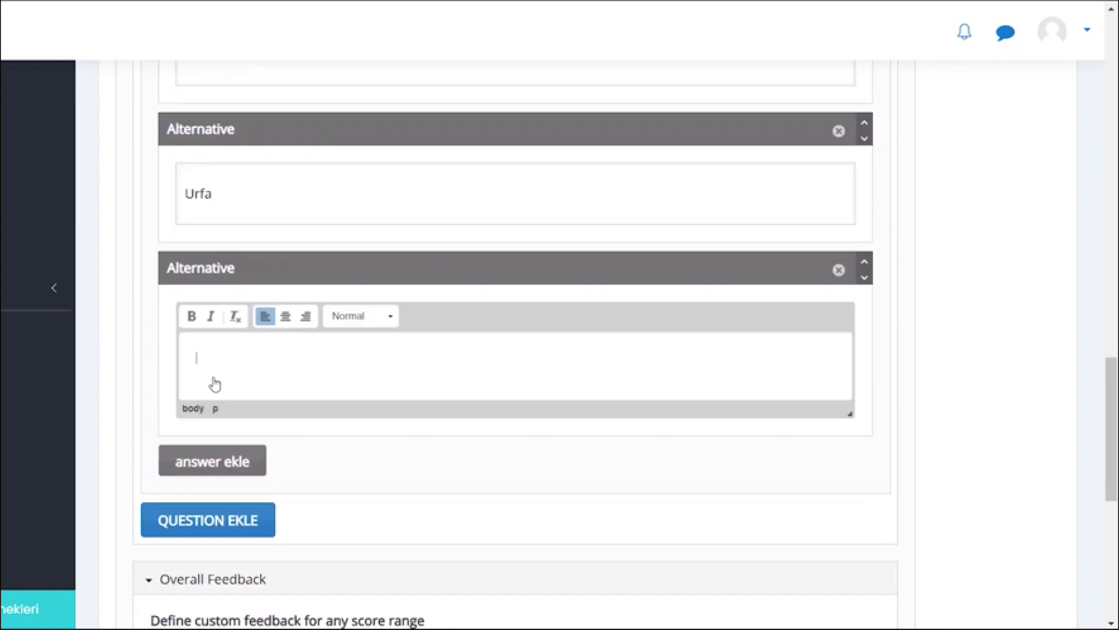
{"action": "type", "text": "Rize"}
{"action": "scroll", "coordinate": [282, 410], "scroll_direction": "down", "scroll_amount": 1}
{"action": "left_click", "coordinate": [213, 379]}
{"action": "scroll", "coordinate": [250, 368], "scroll_direction": "down", "scroll_amount": 1}
{"action": "left_click", "coordinate": [206, 353]}
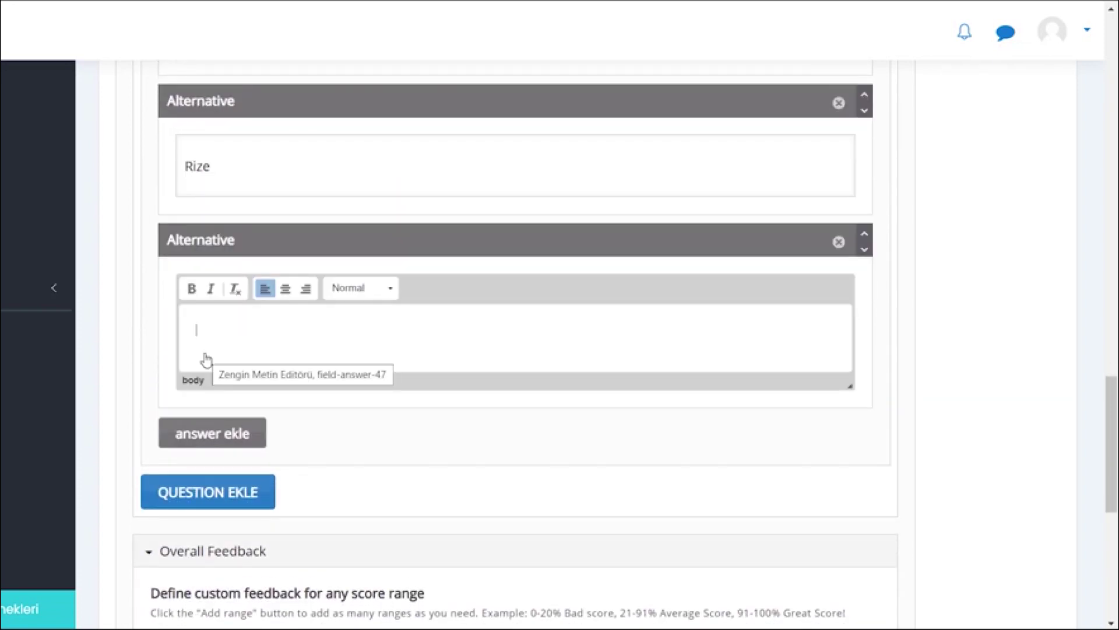
{"action": "type", "text": "Kayseri"}
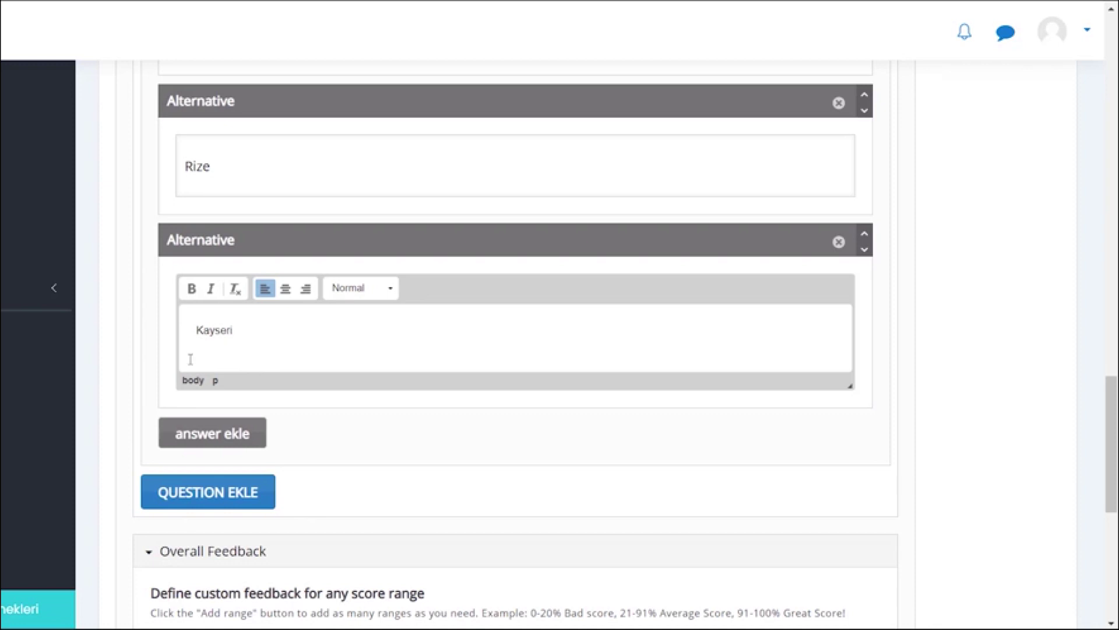
{"action": "scroll", "coordinate": [198, 364], "scroll_direction": "down", "scroll_amount": 1}
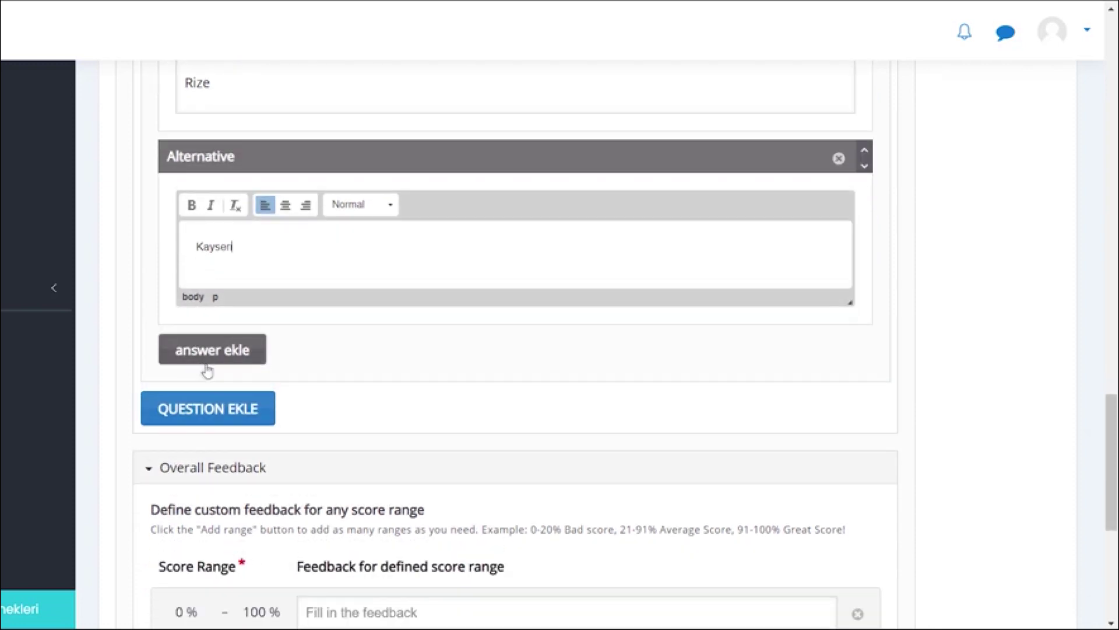
- Add a third question with the copied question text, replacing "İç Anadolu" with "Karadeniz"
{"action": "scroll", "coordinate": [246, 246], "scroll_direction": "up", "scroll_amount": 15}
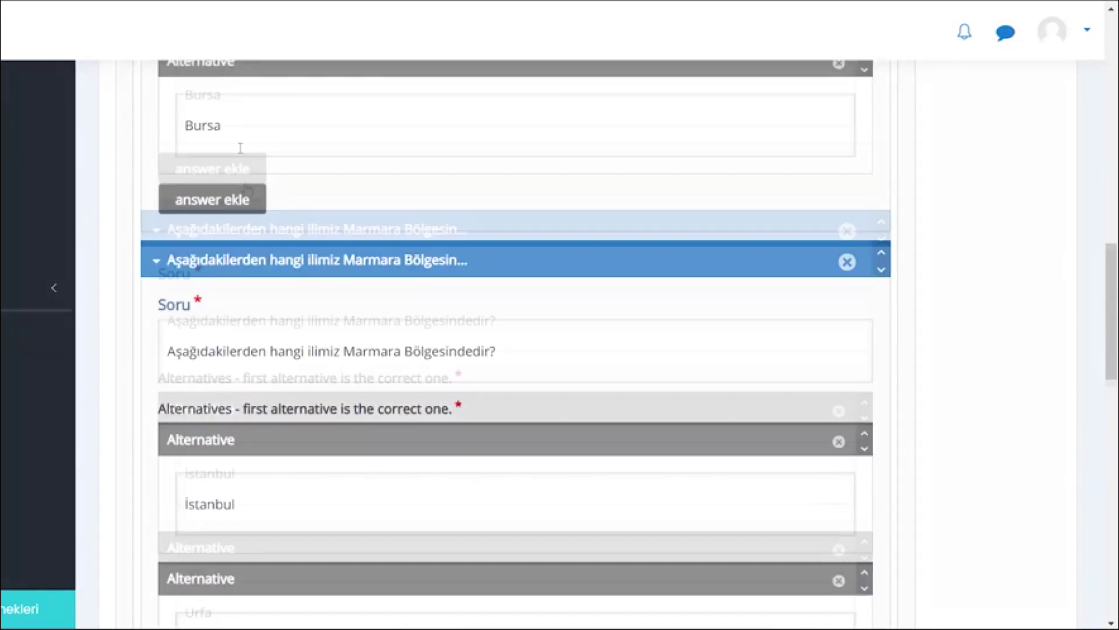
{"action": "scroll", "coordinate": [236, 223], "scroll_direction": "down", "scroll_amount": 14}
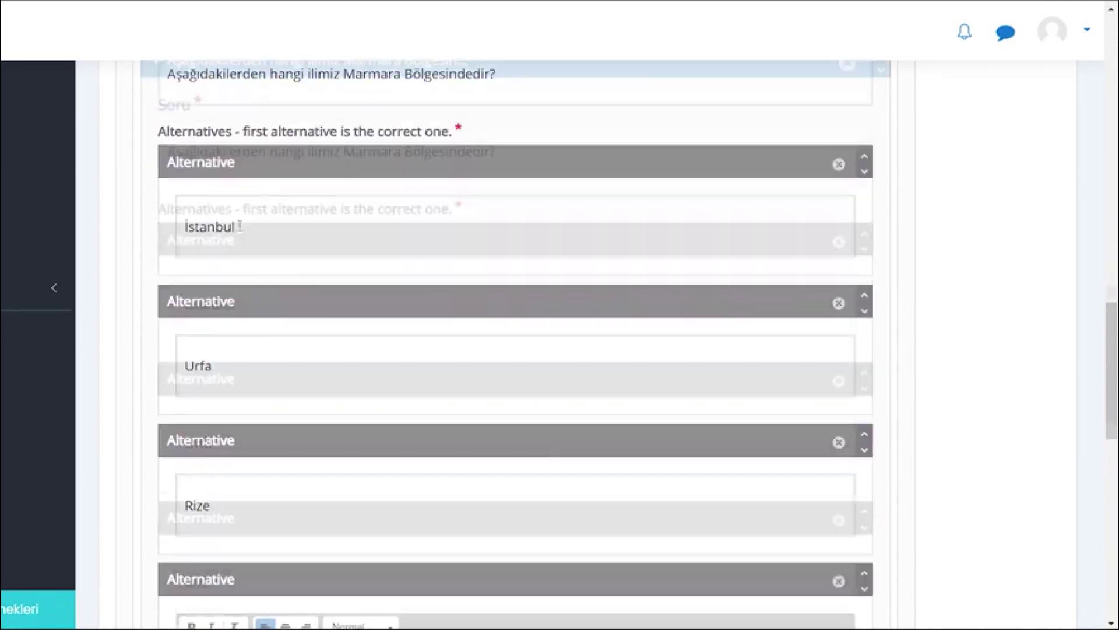
{"action": "scroll", "coordinate": [240, 257], "scroll_direction": "down", "scroll_amount": 3}
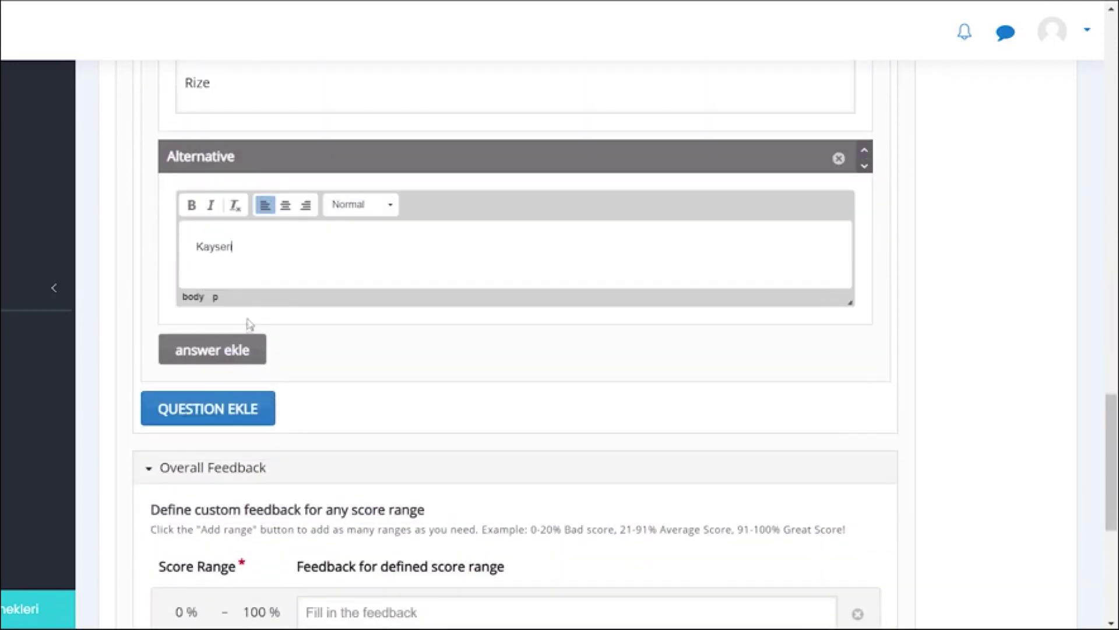
{"action": "left_click", "coordinate": [236, 415]}
{"action": "scroll", "coordinate": [279, 404], "scroll_direction": "down", "scroll_amount": 3}
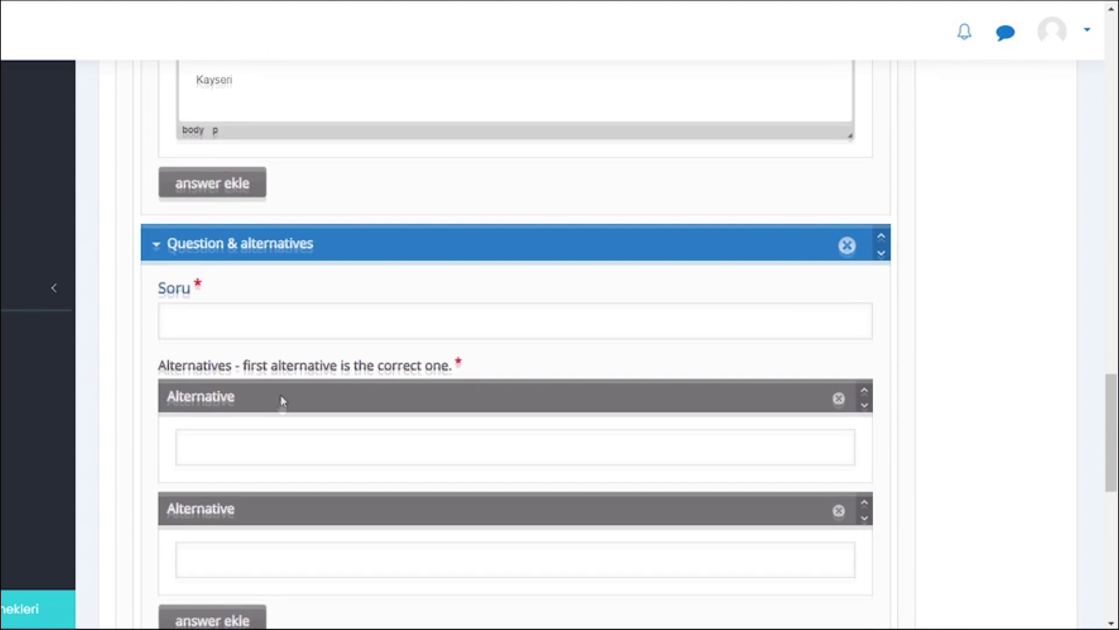
{"action": "left_click", "coordinate": [198, 322]}
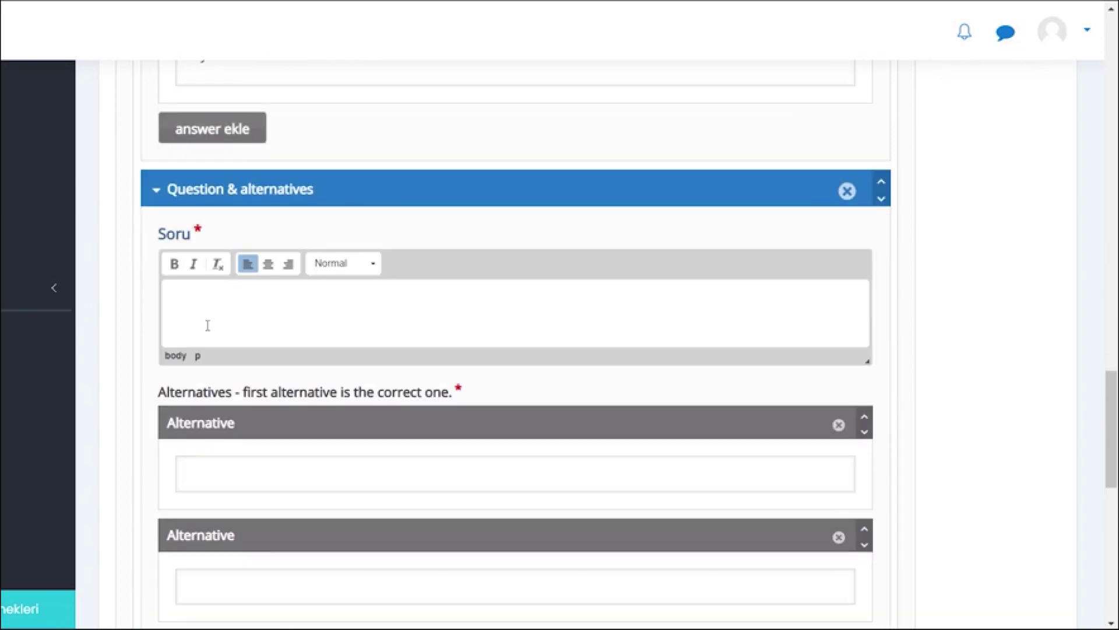
{"action": "key", "text": "ctrl+v"}
{"action": "left_click_drag", "start_coordinate": [315, 305], "coordinate": [368, 305]}
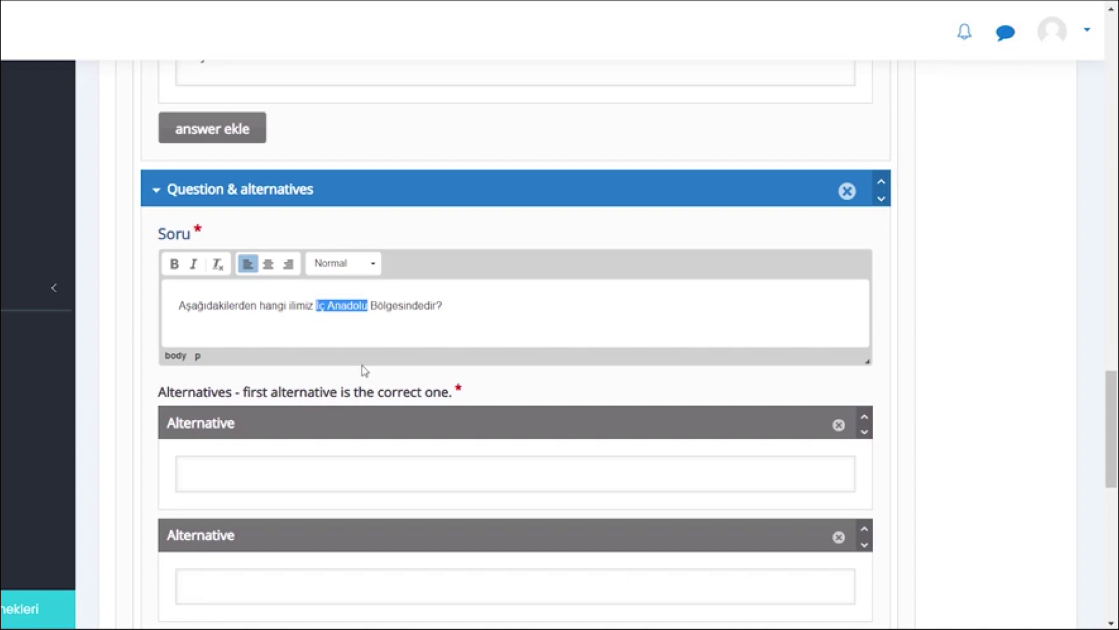
{"action": "type", "text": "Karade"}
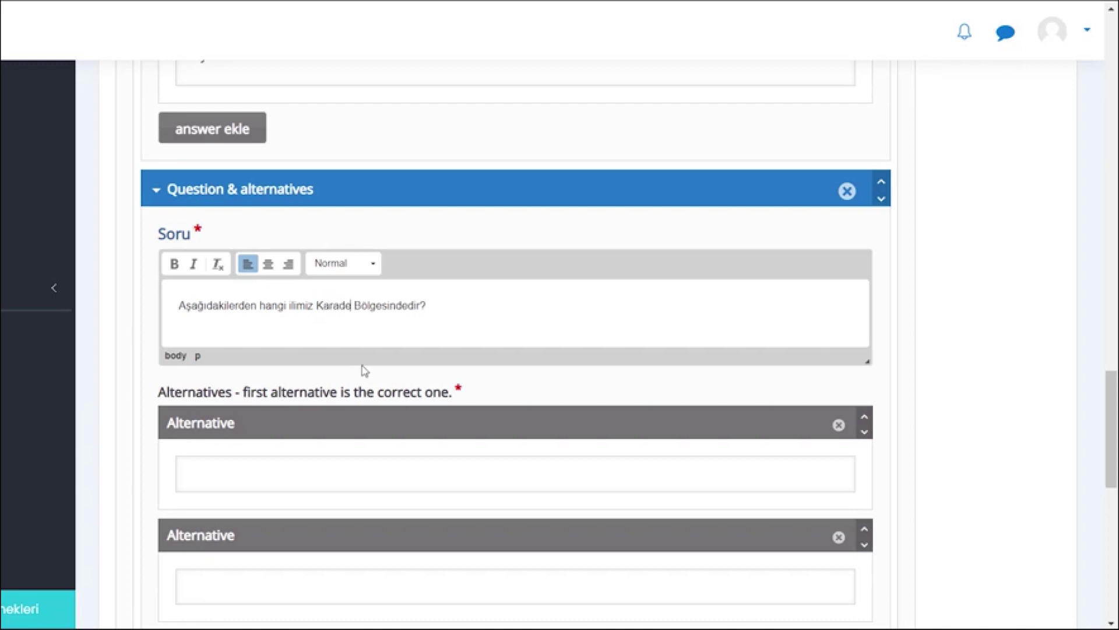
{"action": "type", "text": "niz"}
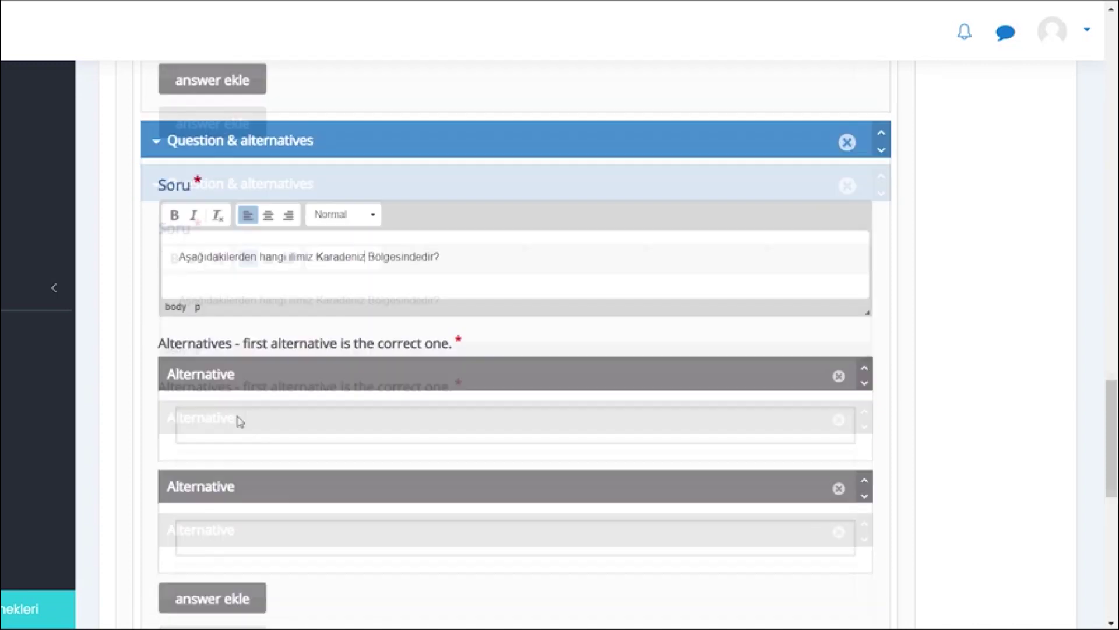
- Fill in the third question's two alternatives with "Trabzon" as the correct answer and "Antalya" as the second
{"action": "scroll", "coordinate": [233, 414], "scroll_direction": "down", "scroll_amount": 2}
{"action": "left_click", "coordinate": [217, 397]}
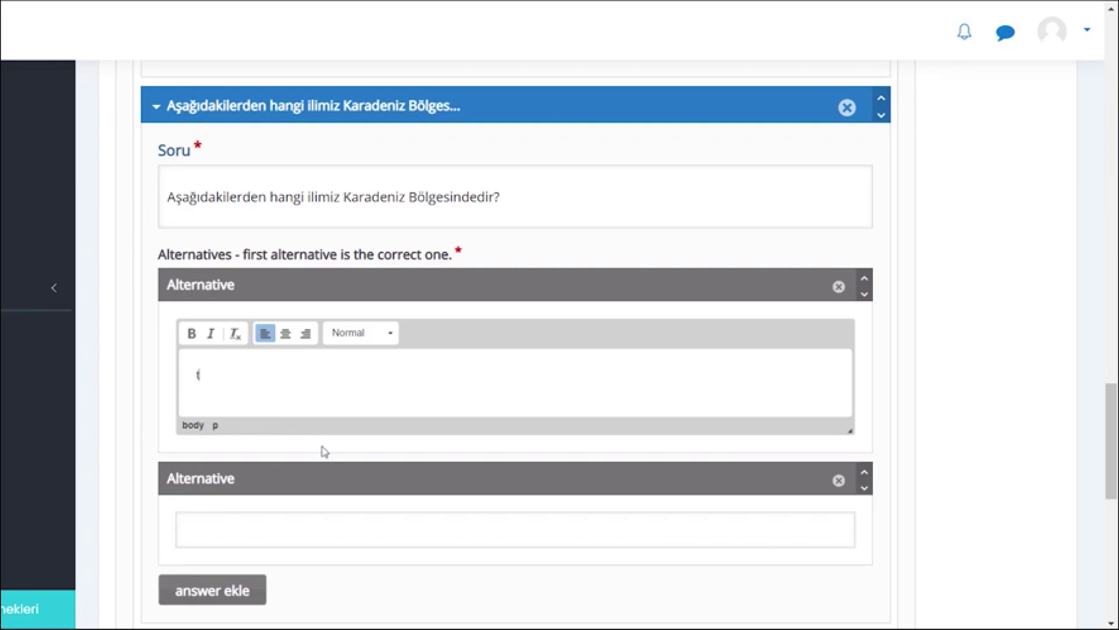
{"action": "type", "text": "Trabzon"}
{"action": "scroll", "coordinate": [324, 452], "scroll_direction": "down", "scroll_amount": 4}
{"action": "left_click", "coordinate": [212, 366]}
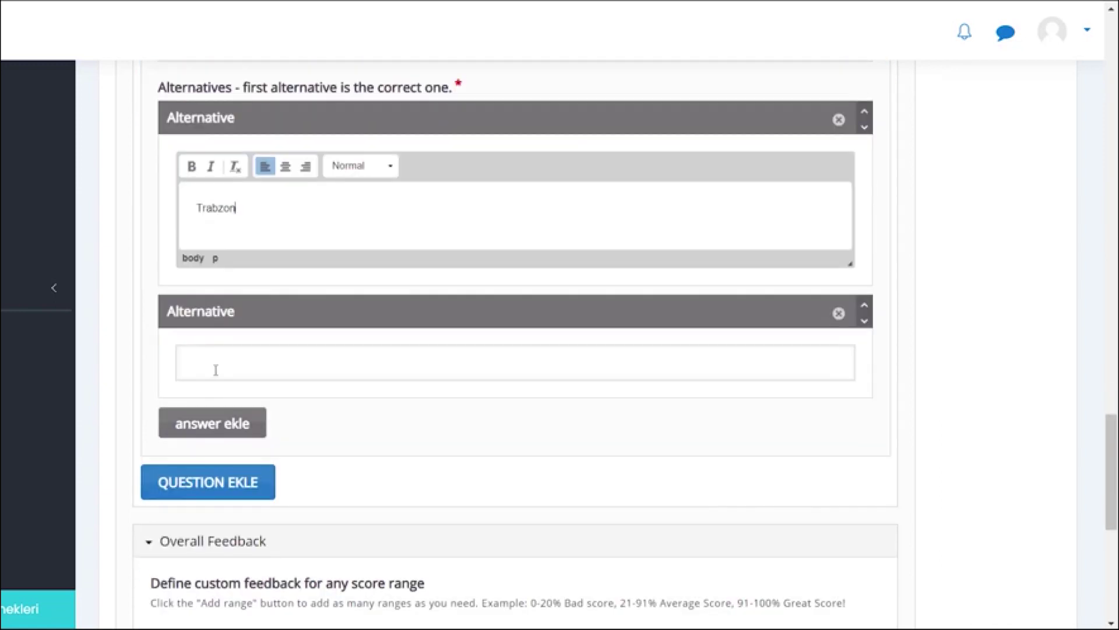
{"action": "type", "text": "A"}
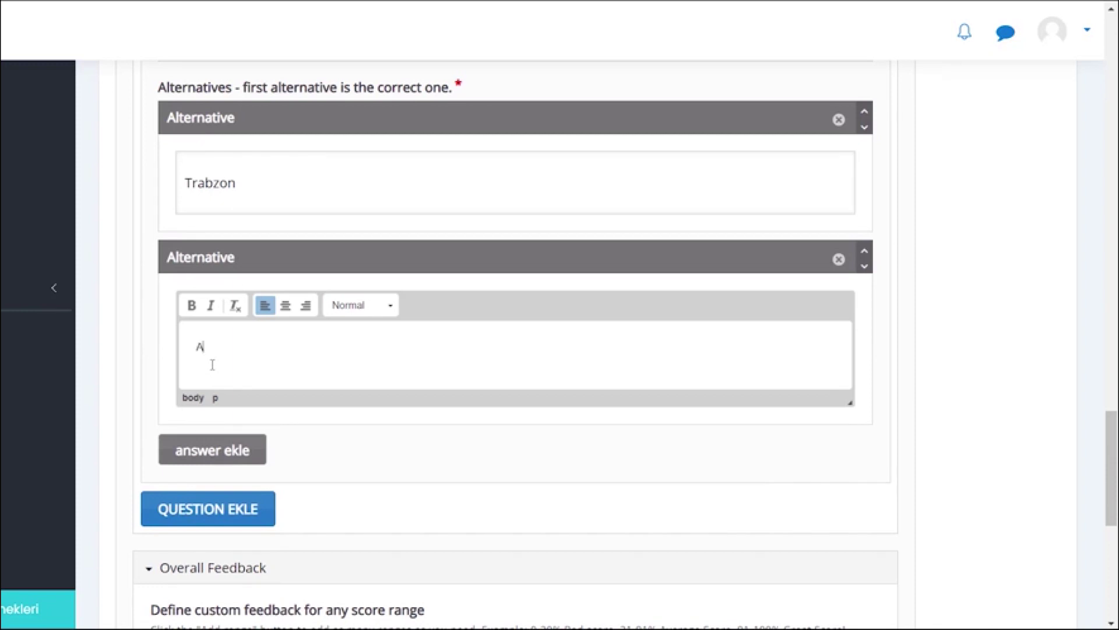
{"action": "type", "text": "ntalya"}
- Add two more alternatives to the third question, "Kırşehir" and "Mersin"
{"action": "left_click", "coordinate": [224, 450]}
{"action": "scroll", "coordinate": [223, 448], "scroll_direction": "down", "scroll_amount": 2}
{"action": "left_click", "coordinate": [224, 426]}
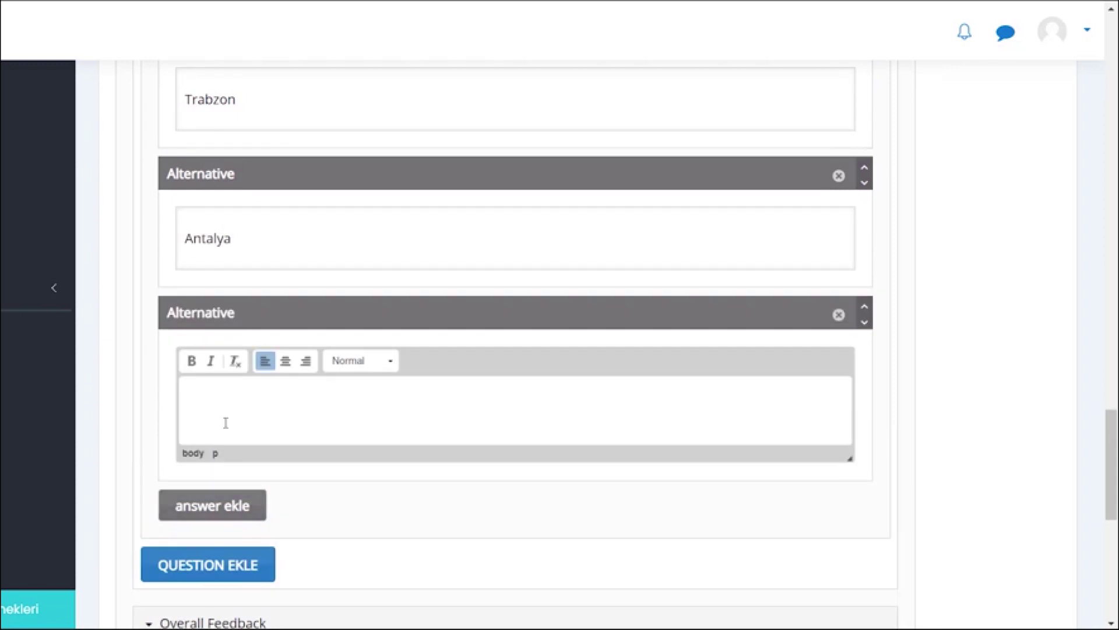
{"action": "type", "text": "Kirşehir"}
{"action": "scroll", "coordinate": [225, 422], "scroll_direction": "down", "scroll_amount": 2}
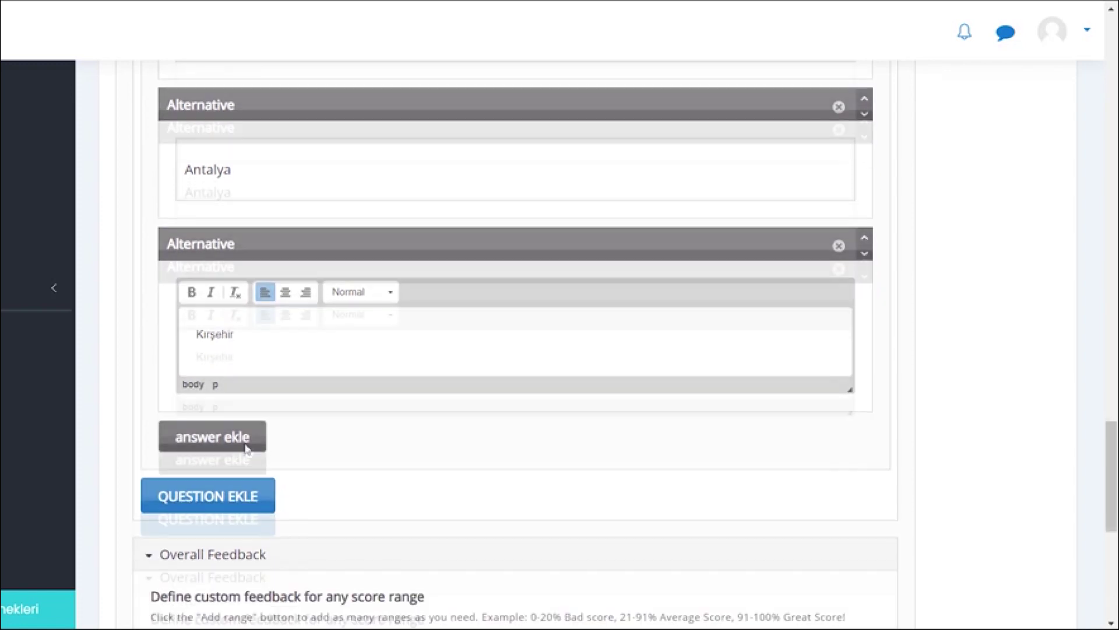
{"action": "left_click", "coordinate": [239, 425]}
{"action": "scroll", "coordinate": [240, 428], "scroll_direction": "down", "scroll_amount": 6}
{"action": "left_click", "coordinate": [219, 348]}
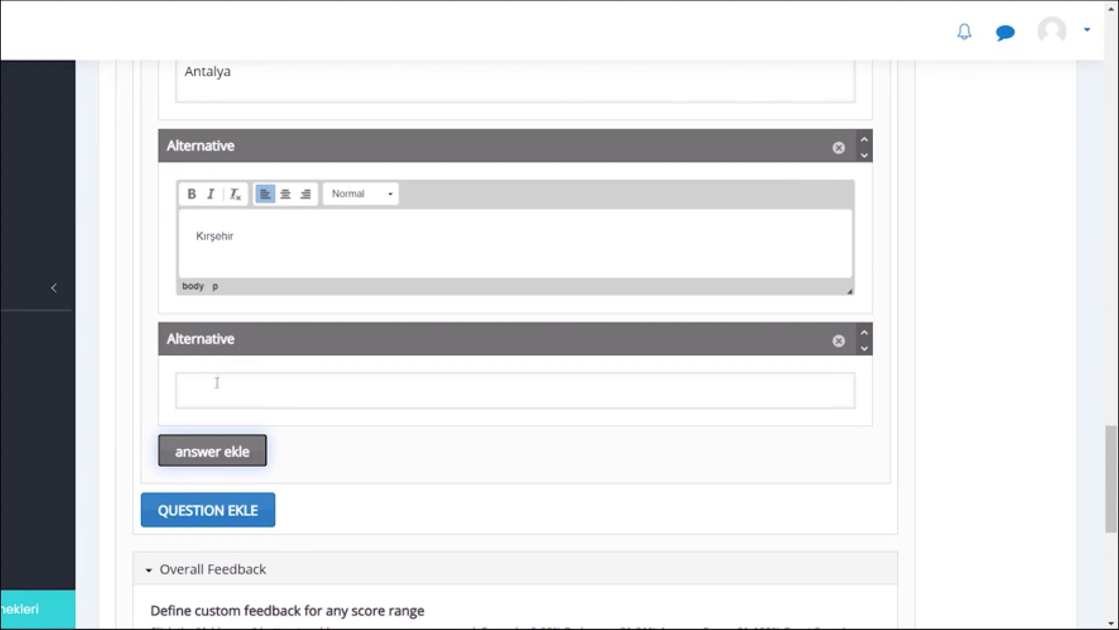
{"action": "type", "text": "Mersin"}
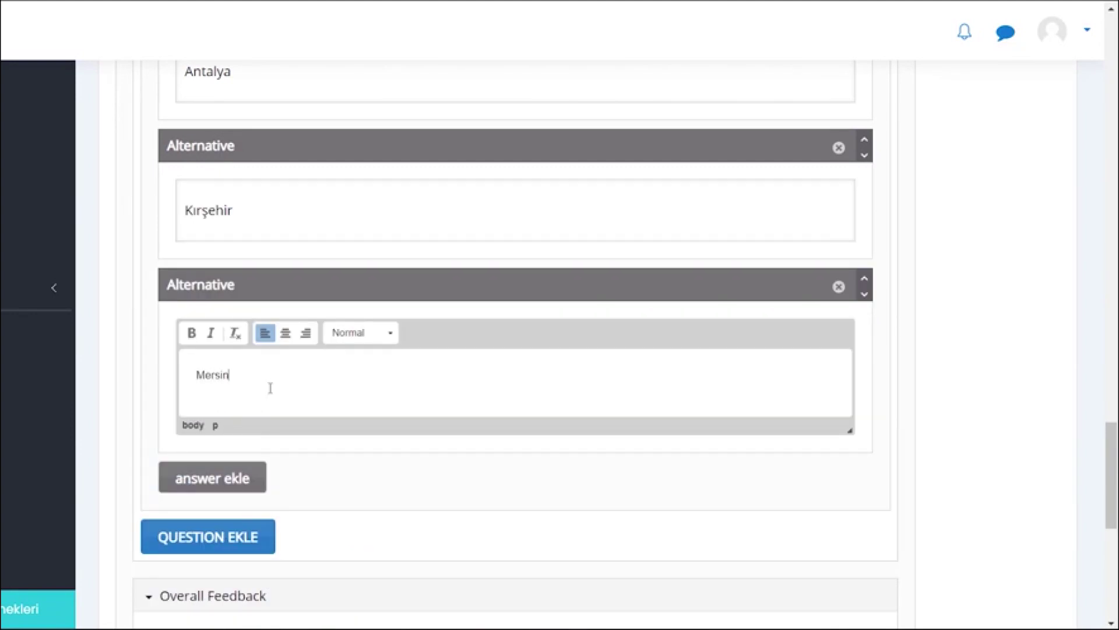
- Add a score range to the overall feedback, ending the first range at 32 % with the feedback "Başarısız"
{"action": "scroll", "coordinate": [270, 387], "scroll_direction": "up", "scroll_amount": 6}
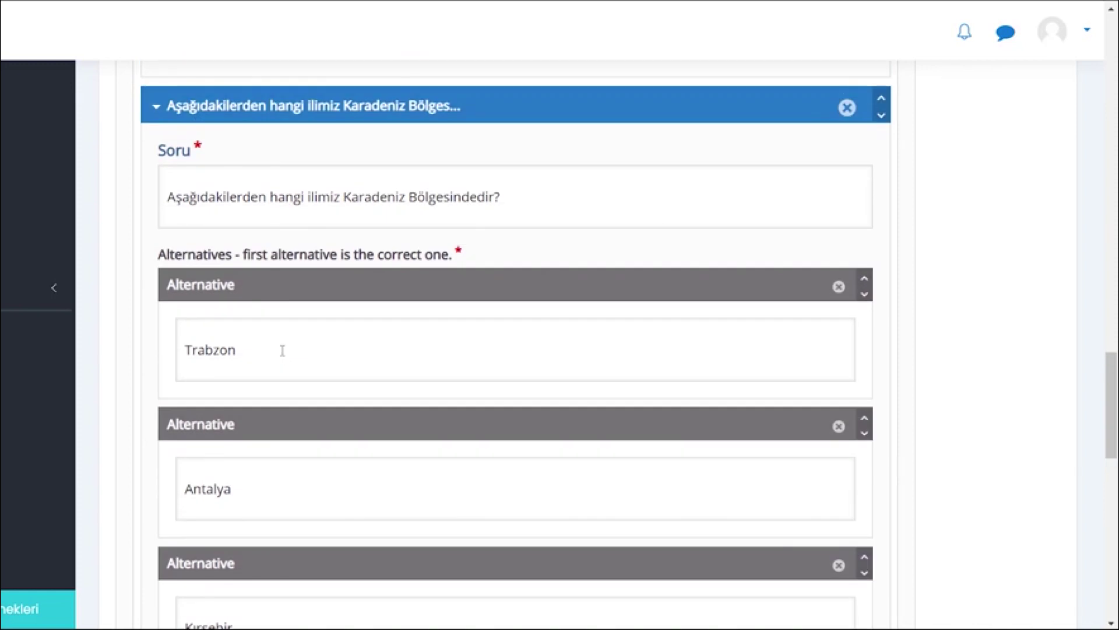
{"action": "scroll", "coordinate": [285, 338], "scroll_direction": "up", "scroll_amount": 3}
{"action": "scroll", "coordinate": [289, 338], "scroll_direction": "down", "scroll_amount": 9}
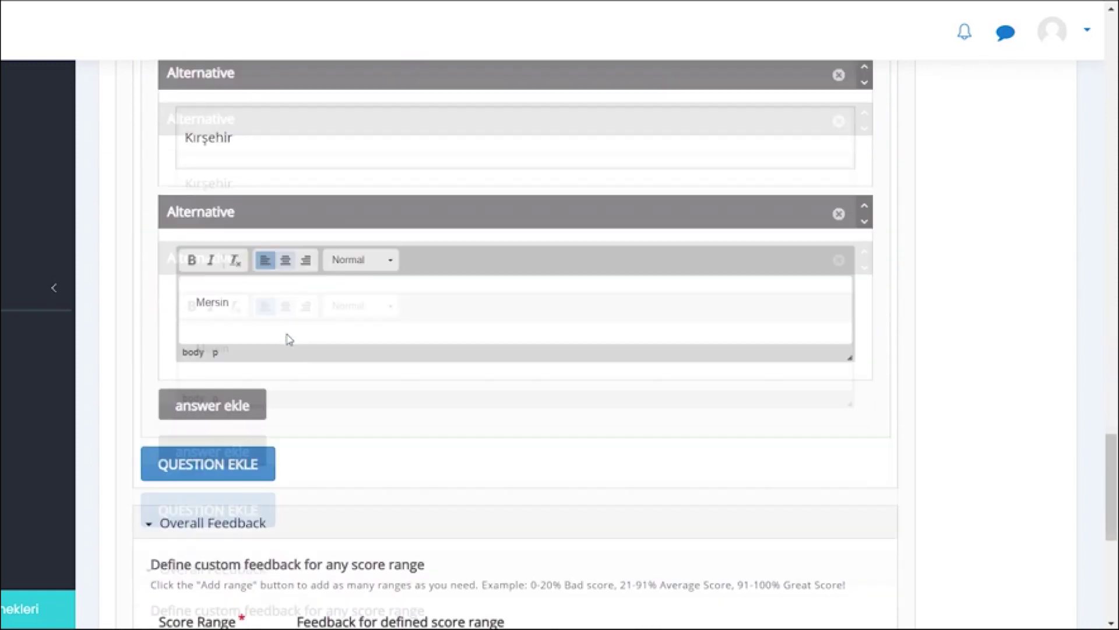
{"action": "scroll", "coordinate": [289, 338], "scroll_direction": "down", "scroll_amount": 3}
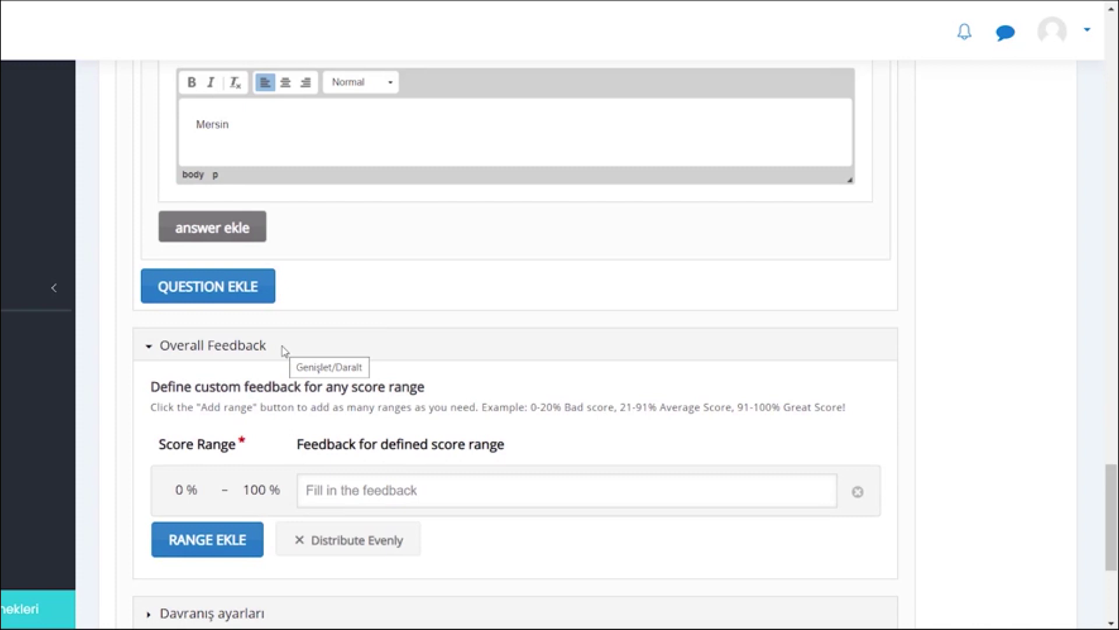
{"action": "scroll", "coordinate": [284, 350], "scroll_direction": "down", "scroll_amount": 1}
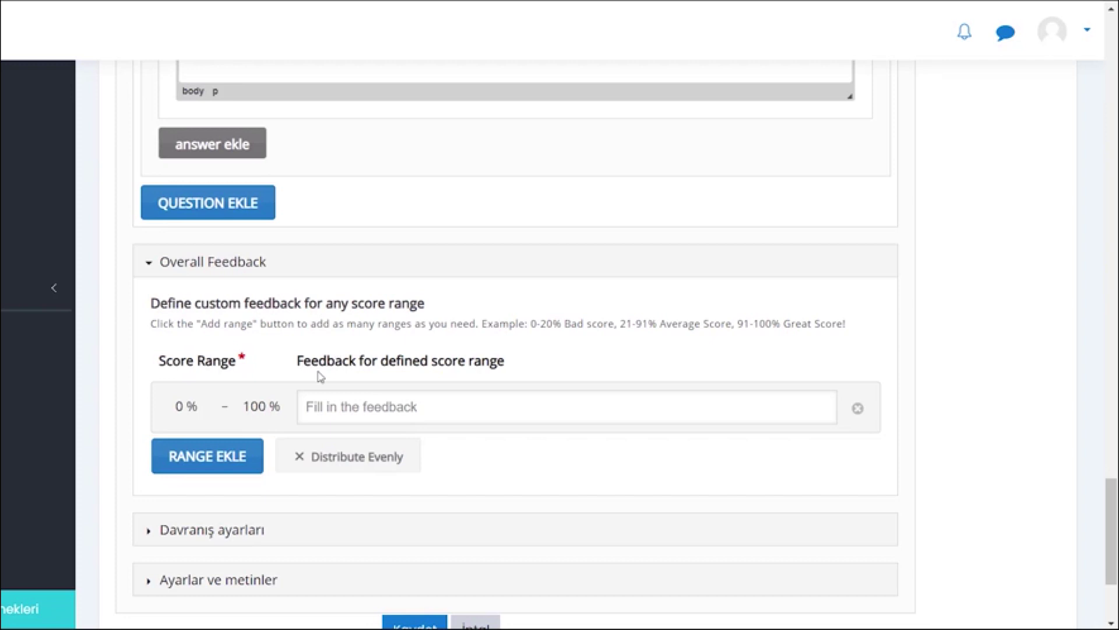
{"action": "left_click", "coordinate": [230, 456]}
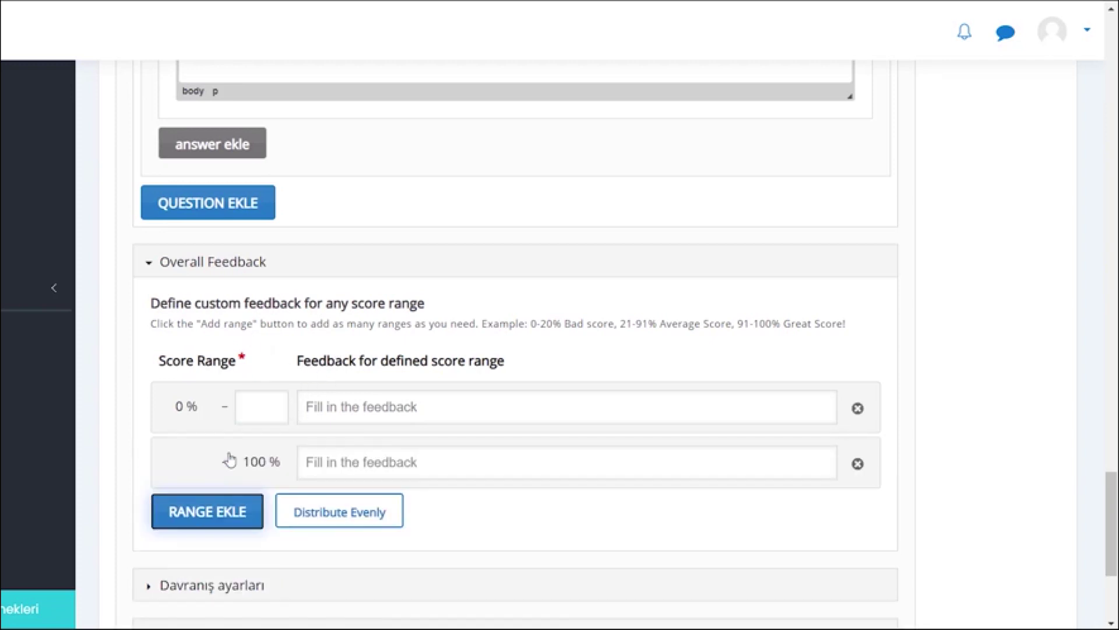
{"action": "left_click", "coordinate": [259, 410]}
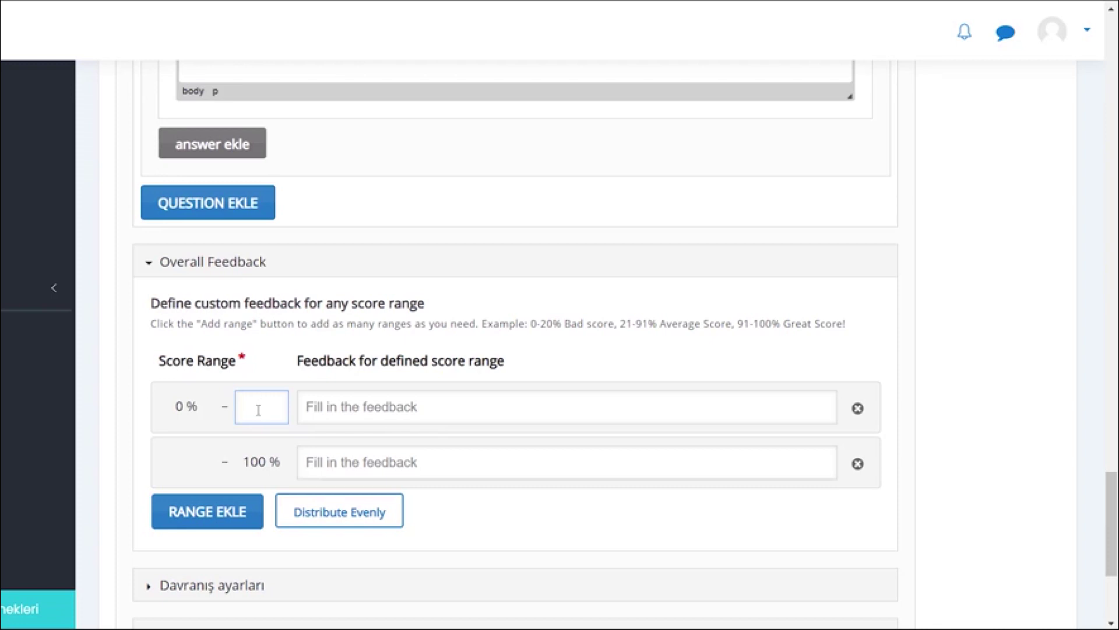
{"action": "type", "text": "32"}
{"action": "left_click", "coordinate": [336, 408]}
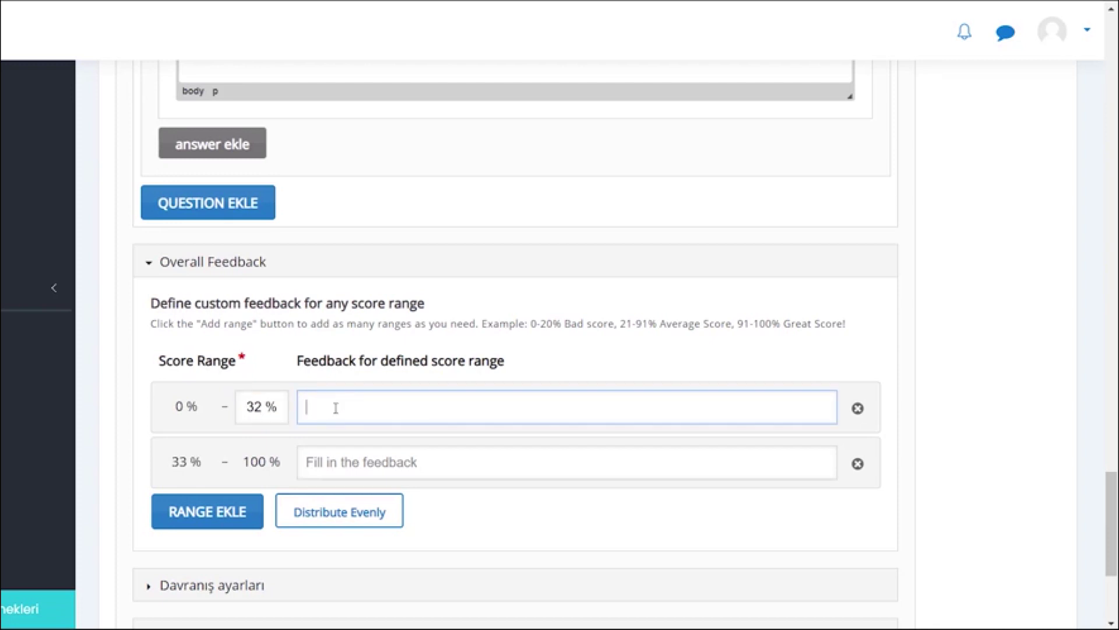
{"action": "type", "text": "Başarısız"}
- Add another feedback score range and change the upper limit of the "Başarısız" range to 30 %
{"action": "scroll", "coordinate": [315, 425], "scroll_direction": "down", "scroll_amount": 2}
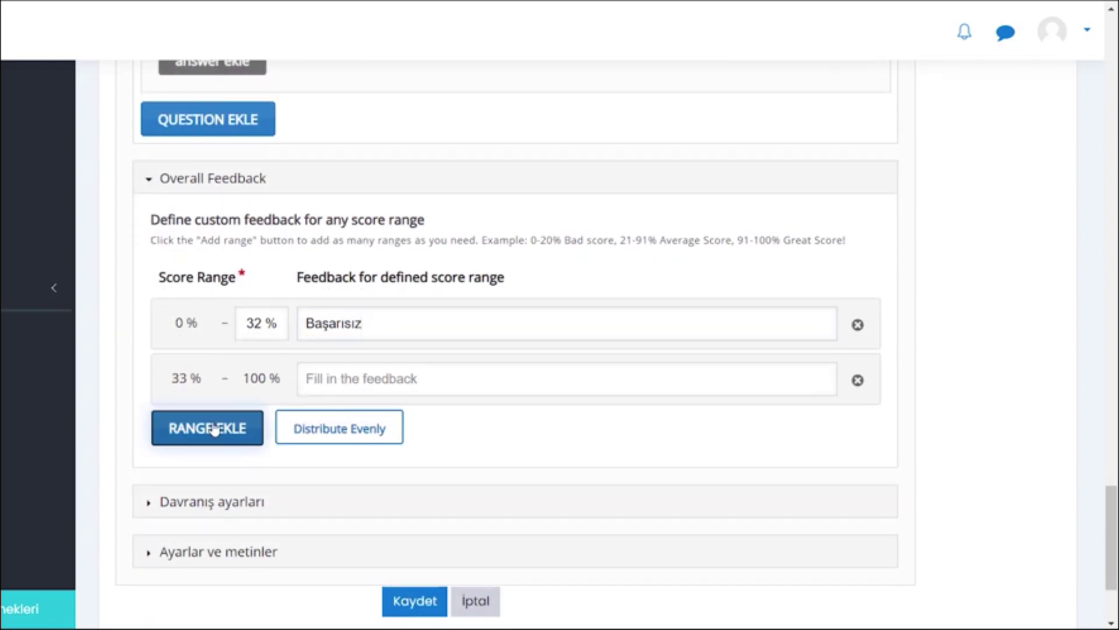
{"action": "left_click", "coordinate": [215, 428]}
{"action": "left_click", "coordinate": [263, 379]}
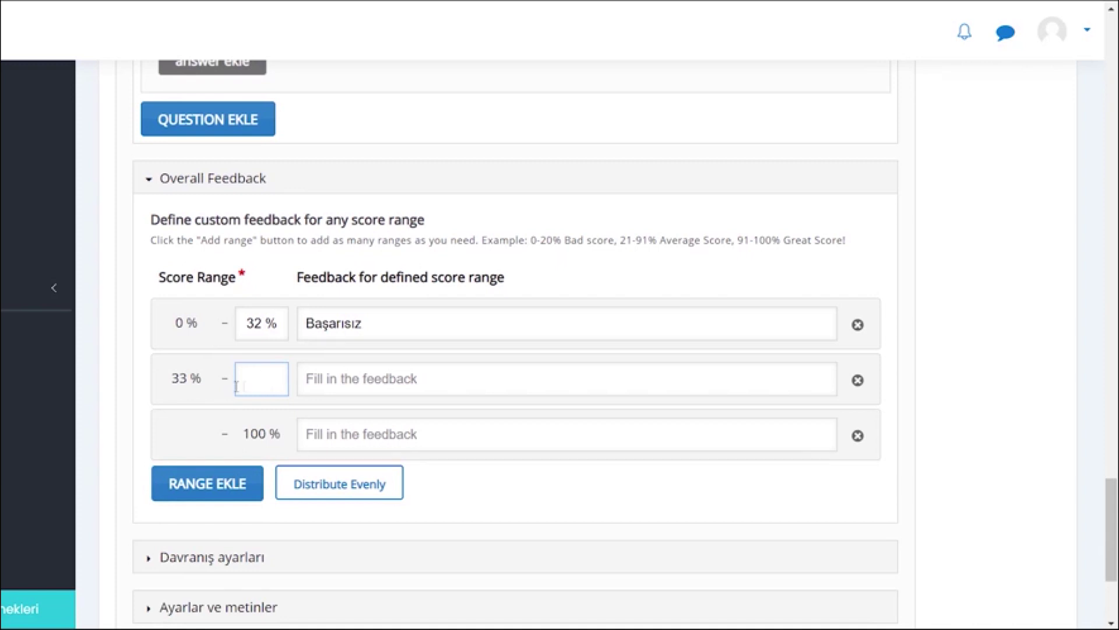
{"action": "left_click", "coordinate": [264, 322]}
{"action": "key", "text": "BackSpace"}
{"action": "type", "text": "0"}
- Set the second score range's upper limit to 33 % and its feedback to "Zayıf"
{"action": "left_click", "coordinate": [267, 376]}
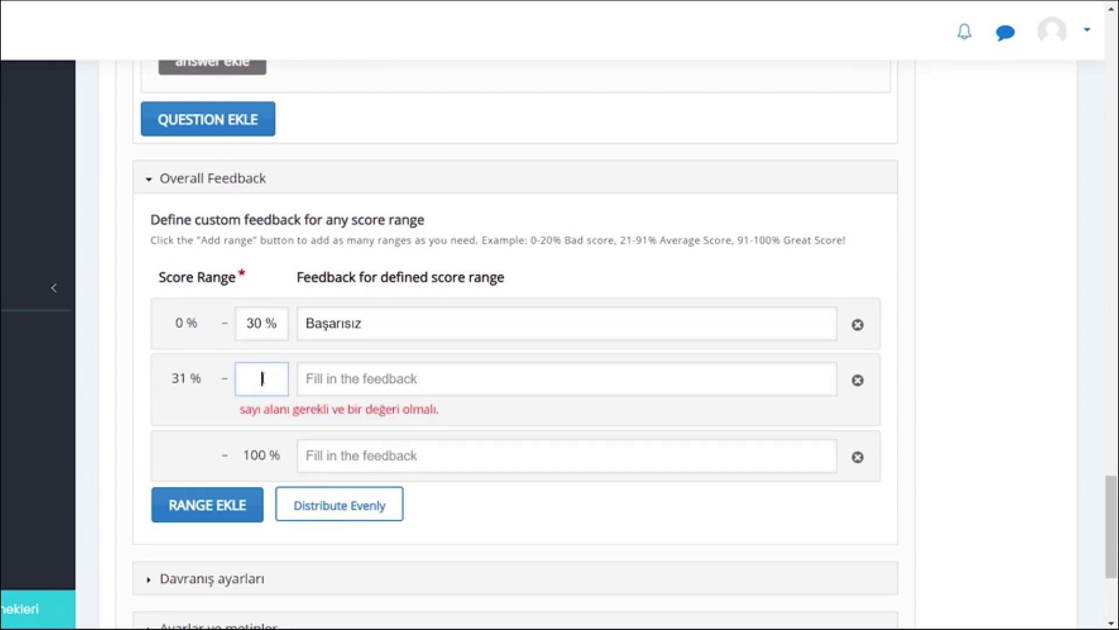
{"action": "type", "text": "33"}
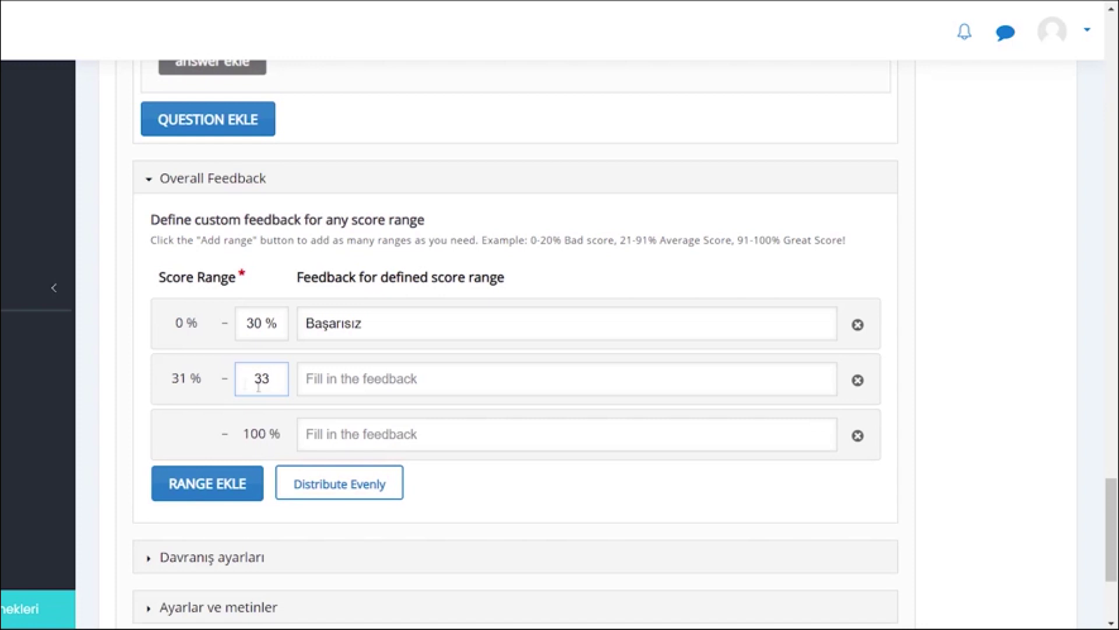
{"action": "left_click", "coordinate": [344, 380]}
{"action": "type", "text": "Zayıf"}
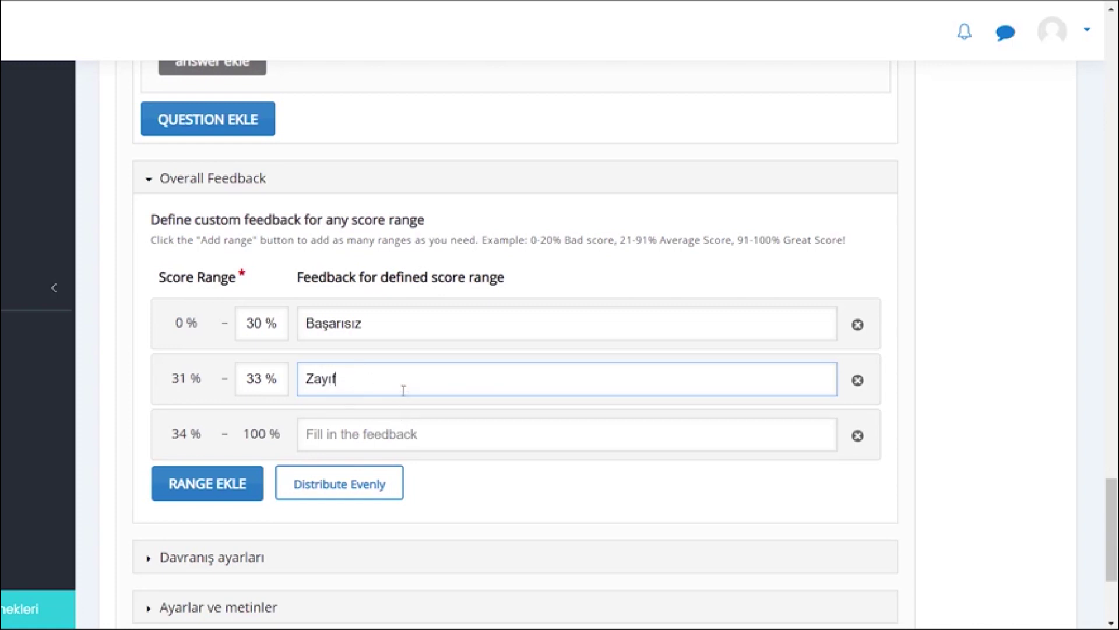
- Add a score range ending at 66 % with the feedback "İyi", and enter "Çok İyi" for the final range up to 100 %
{"action": "scroll", "coordinate": [403, 390], "scroll_direction": "down", "scroll_amount": 1}
{"action": "left_click", "coordinate": [221, 408]}
{"action": "left_click", "coordinate": [263, 351]}
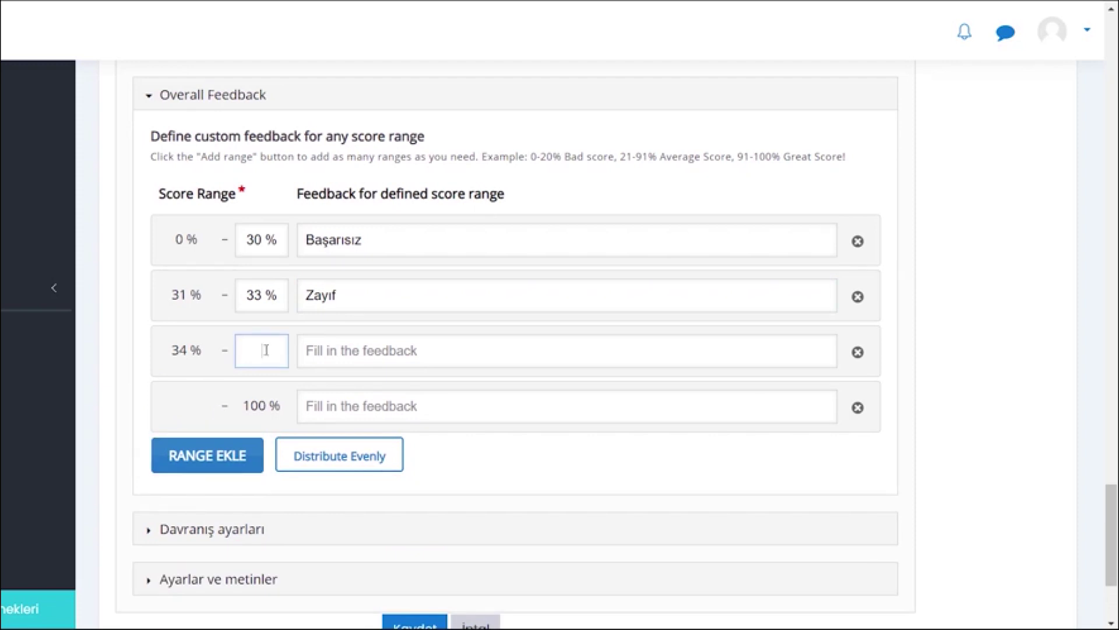
{"action": "type", "text": "66"}
{"action": "left_click", "coordinate": [347, 350]}
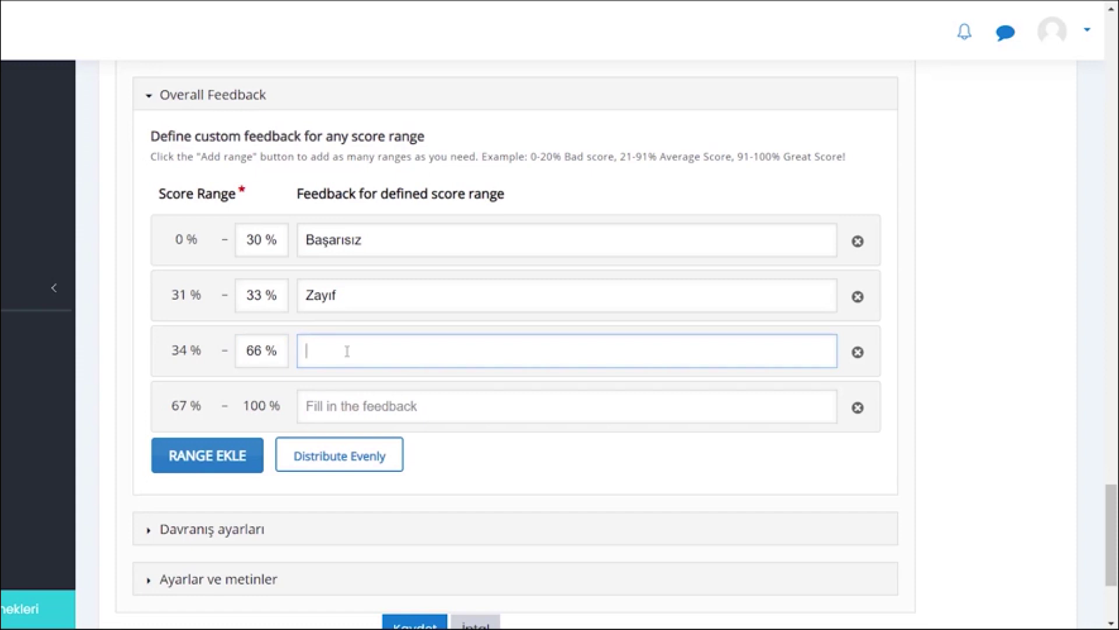
{"action": "type", "text": "İyi"}
{"action": "left_click", "coordinate": [369, 414]}
{"action": "type", "text": "Çok İyi"}
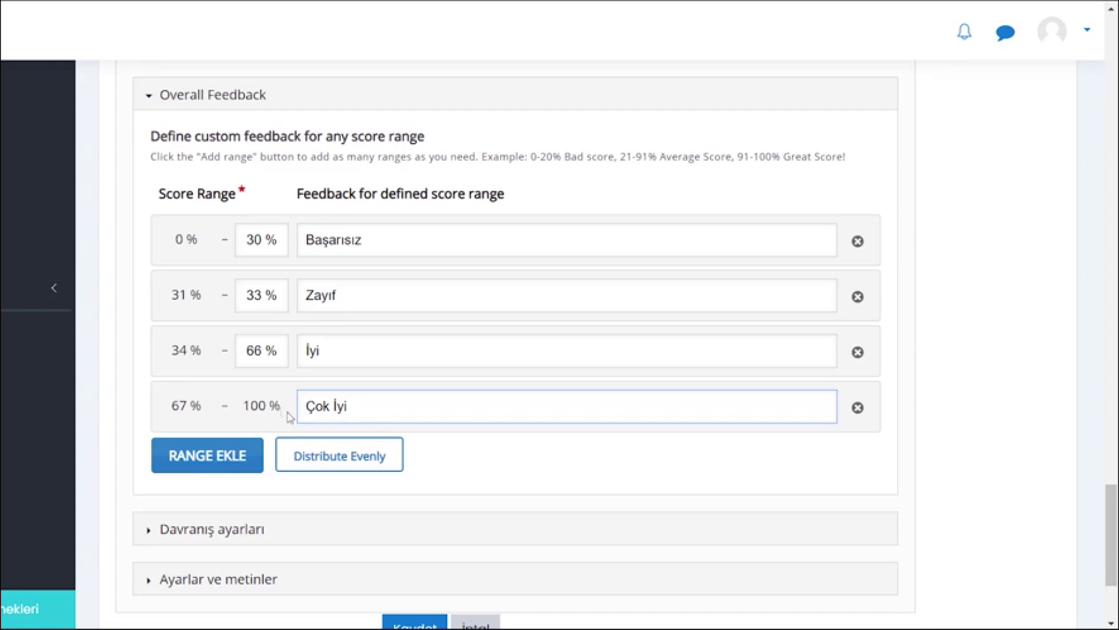
- Expand the behaviour settings (Davranış ayarları) and examine the timeouts on correct and wrong answers
{"action": "scroll", "coordinate": [303, 413], "scroll_direction": "down", "scroll_amount": 2}
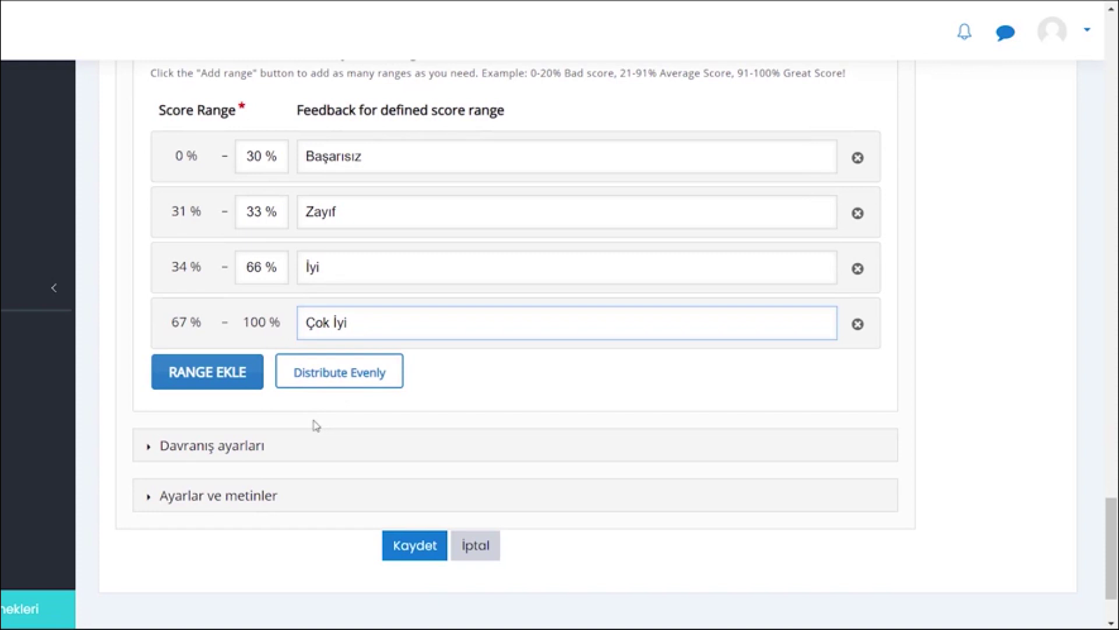
{"action": "left_click", "coordinate": [255, 452]}
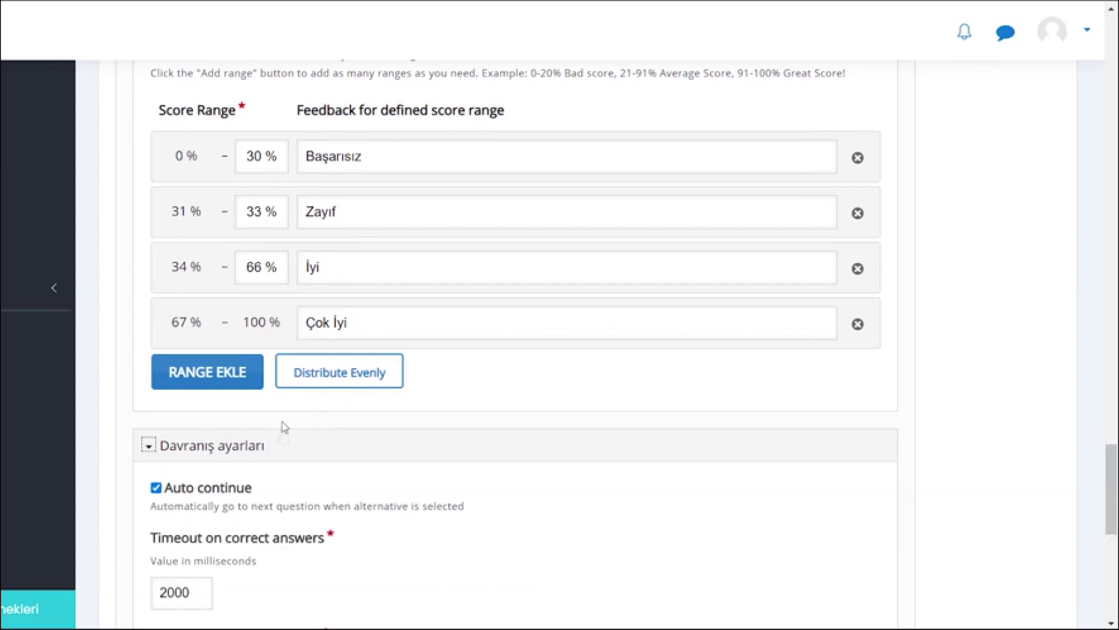
{"action": "scroll", "coordinate": [283, 425], "scroll_direction": "down", "scroll_amount": 5}
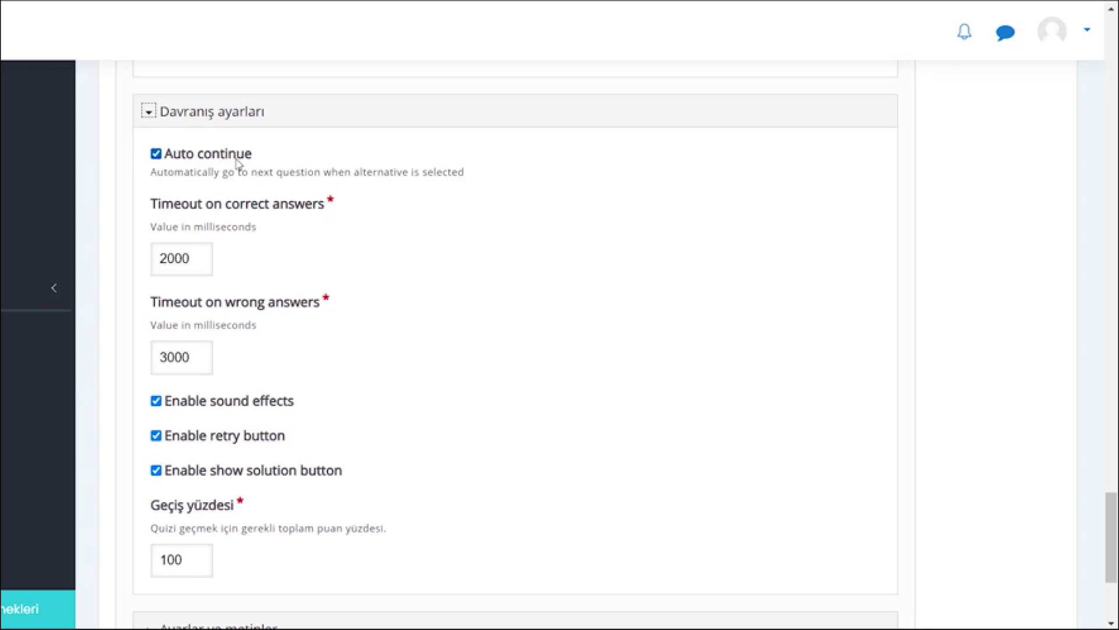
{"action": "left_click", "coordinate": [201, 257]}
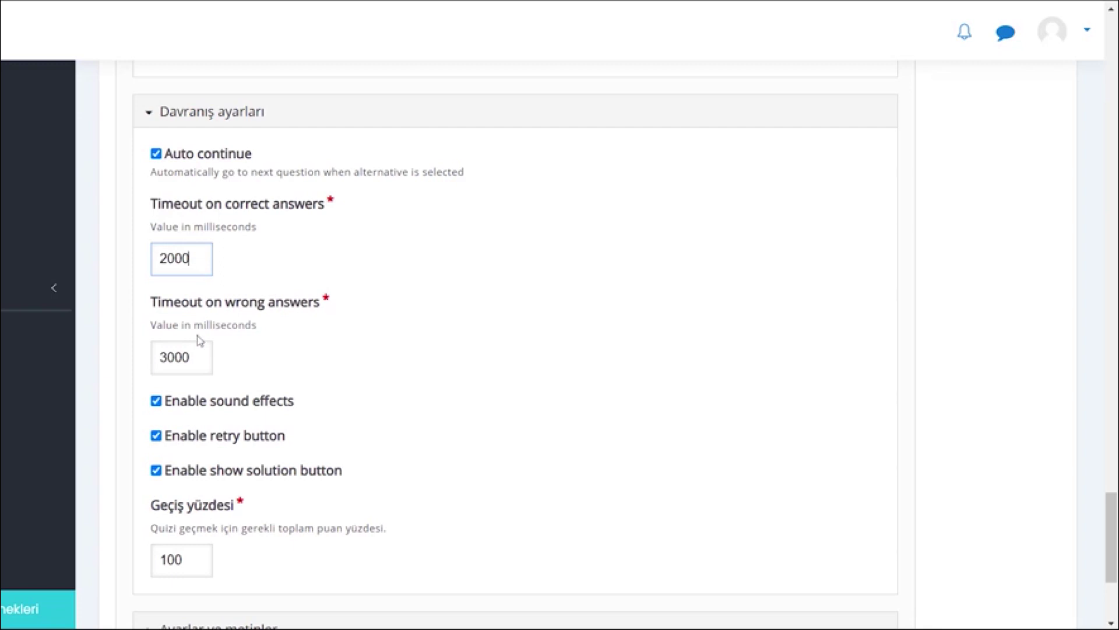
{"action": "left_click", "coordinate": [195, 358]}
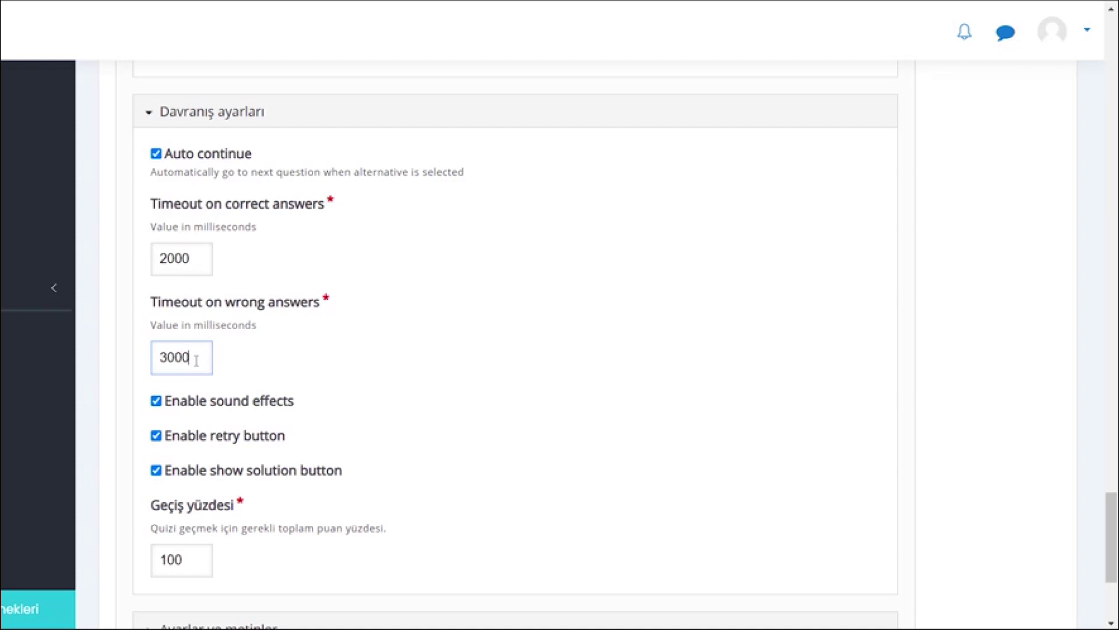
{"action": "left_click", "coordinate": [196, 258]}
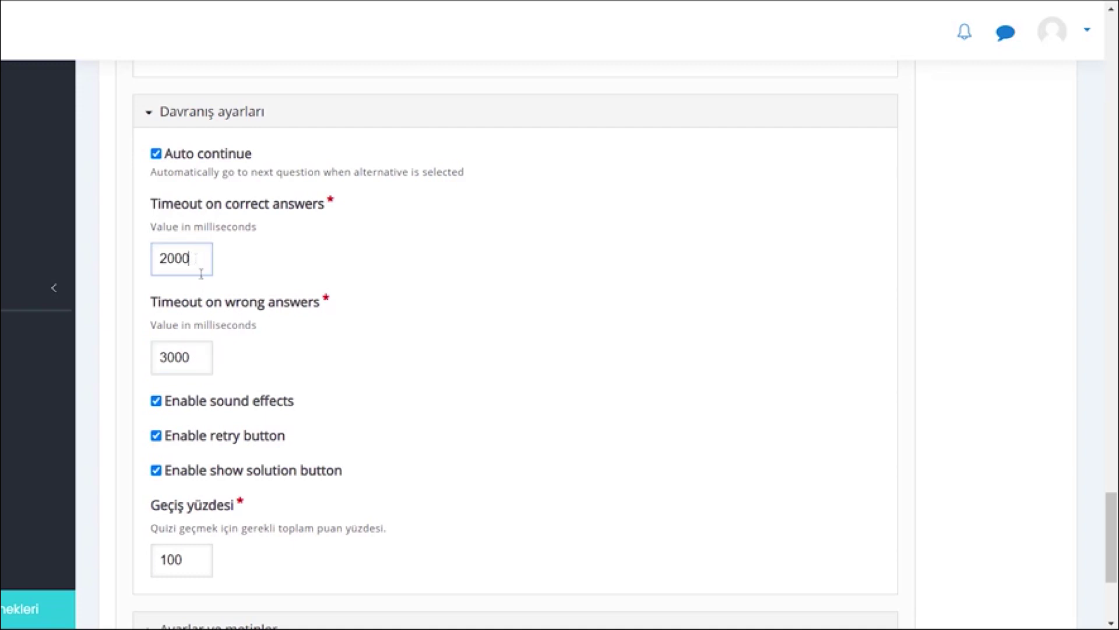
{"action": "left_click", "coordinate": [203, 351]}
{"action": "left_click", "coordinate": [198, 259]}
{"action": "left_click", "coordinate": [200, 356]}
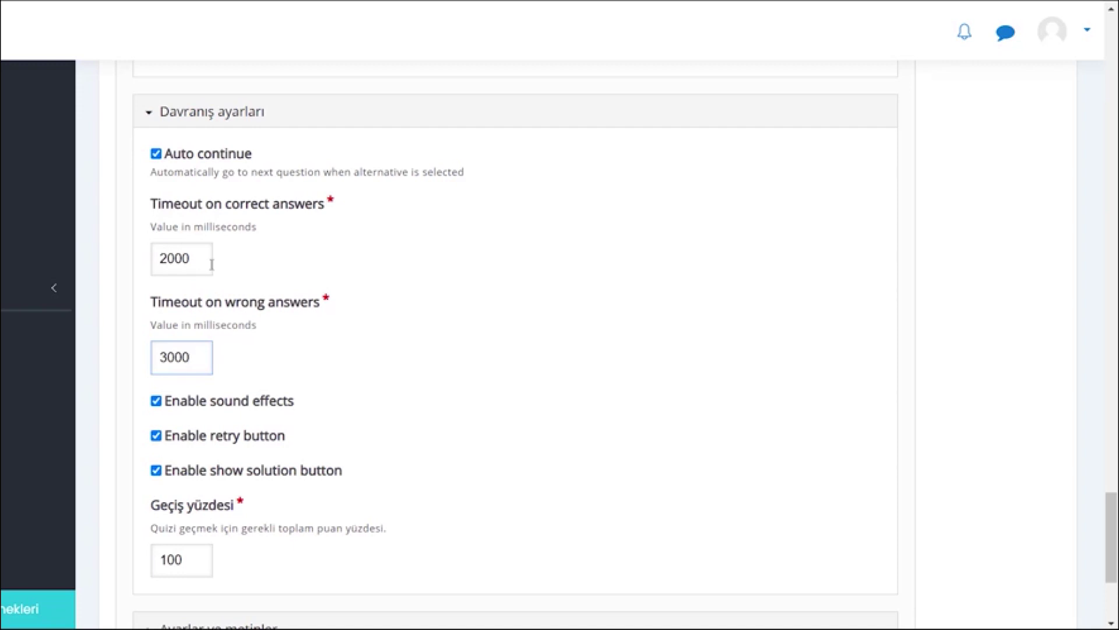
- Disable the retry button in the behaviour settings and save the Single Choice Set
{"action": "scroll", "coordinate": [205, 292], "scroll_direction": "down", "scroll_amount": 2}
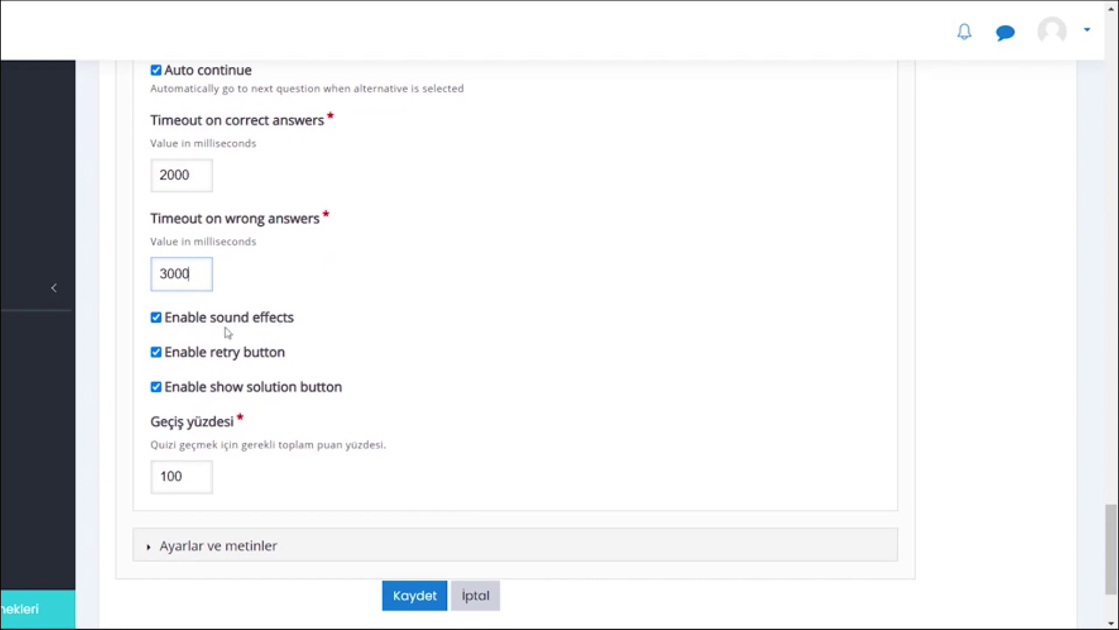
{"action": "left_click", "coordinate": [166, 355]}
{"action": "scroll", "coordinate": [245, 367], "scroll_direction": "down", "scroll_amount": 3}
{"action": "scroll", "coordinate": [350, 373], "scroll_direction": "up", "scroll_amount": 20}
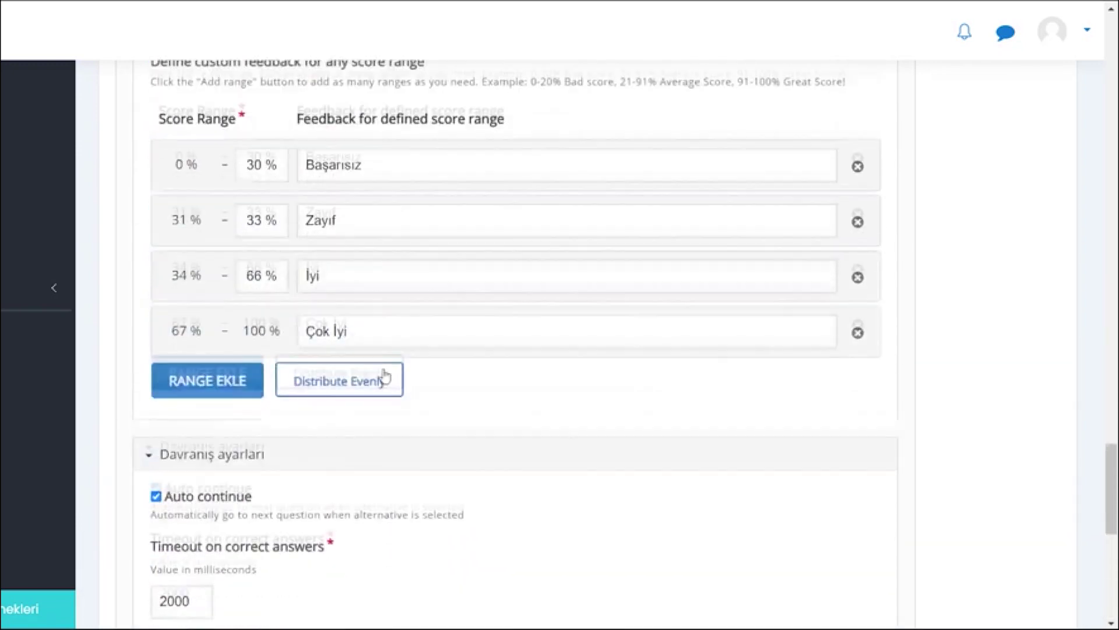
{"action": "scroll", "coordinate": [413, 372], "scroll_direction": "up", "scroll_amount": 15}
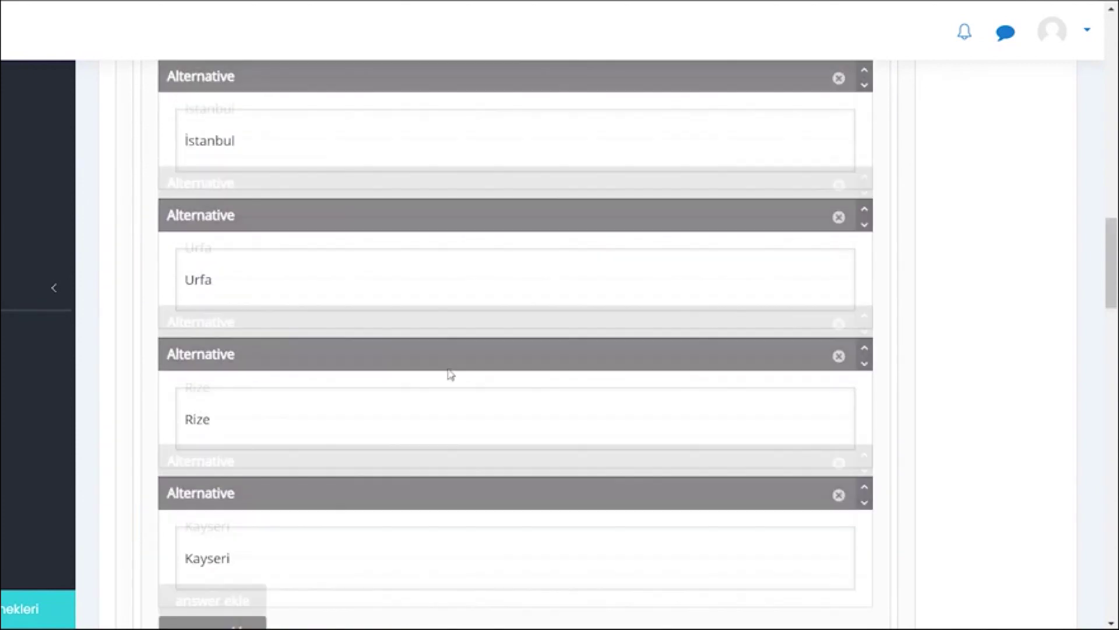
{"action": "scroll", "coordinate": [458, 313], "scroll_direction": "up", "scroll_amount": 15}
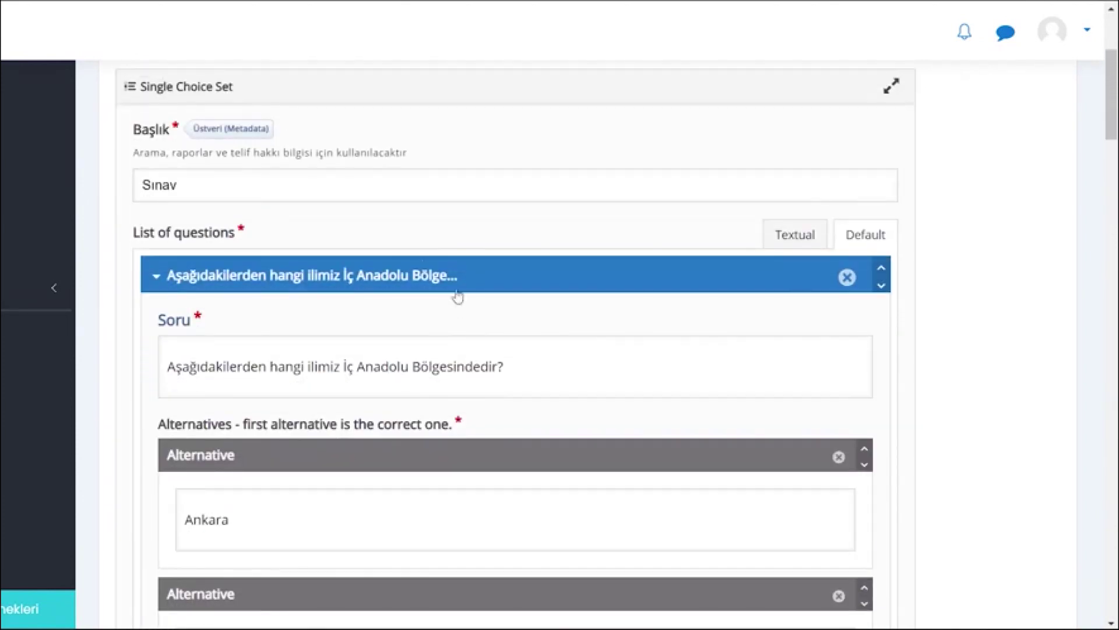
{"action": "left_click", "coordinate": [413, 245]}
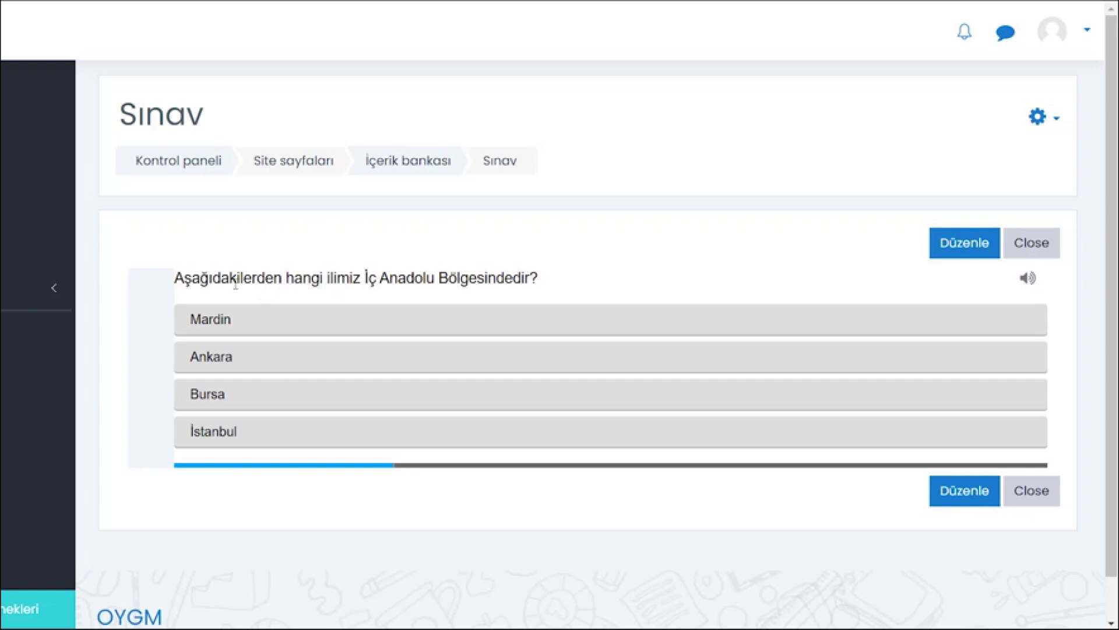
- Test the saved quiz by answering Ankara, Kayseri and Trabzon, and check the feedback shown for the score
{"action": "scroll", "coordinate": [462, 292], "scroll_direction": "down", "scroll_amount": 1}
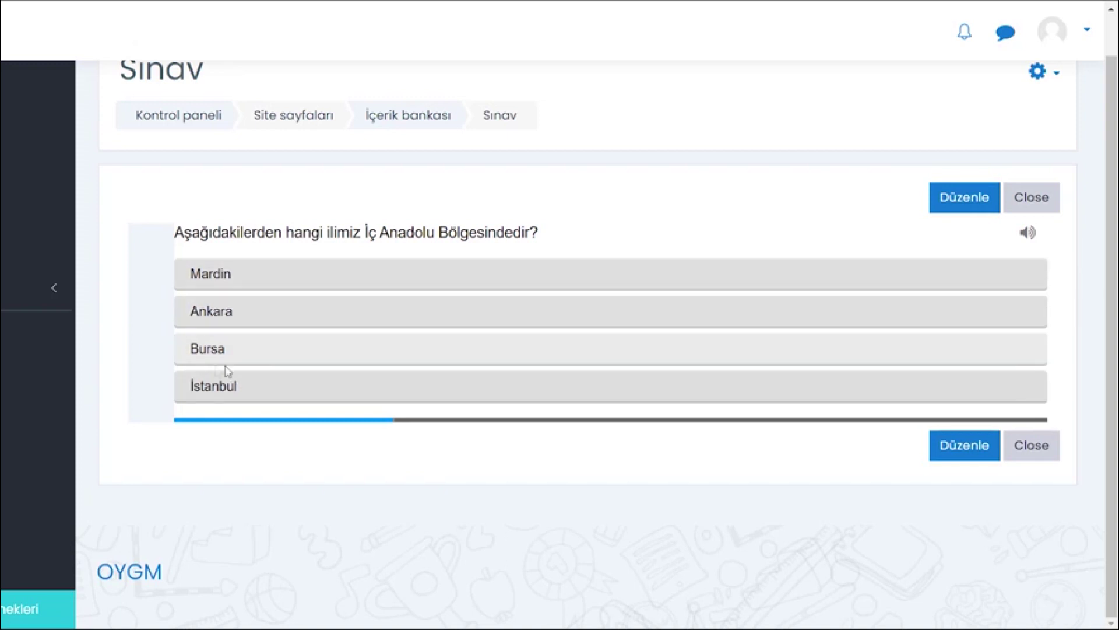
{"action": "left_click", "coordinate": [238, 314]}
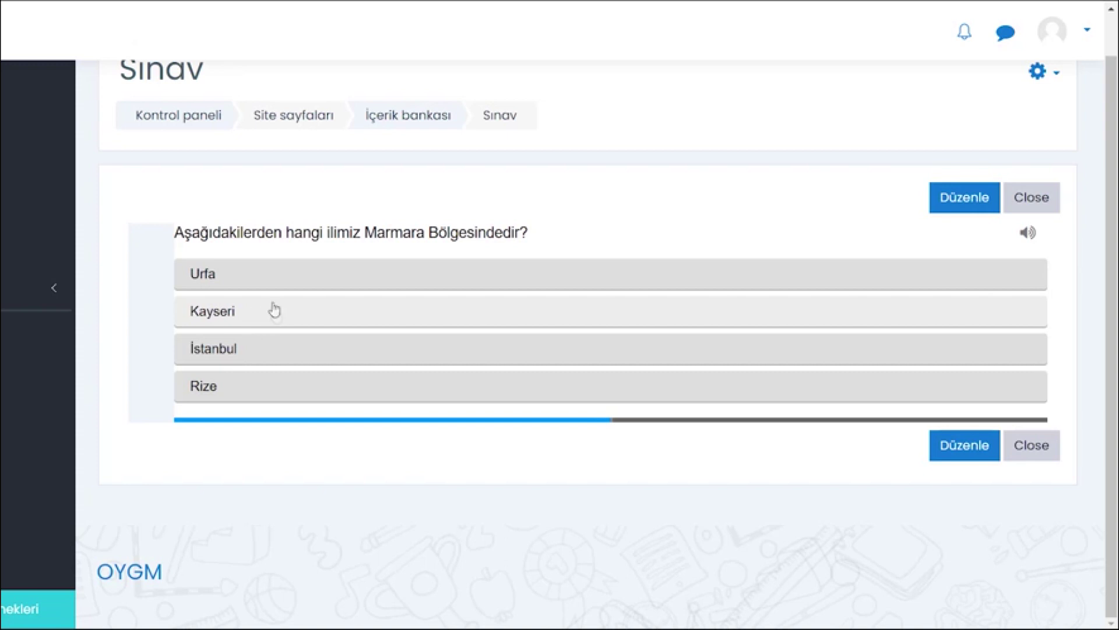
{"action": "left_click", "coordinate": [242, 312]}
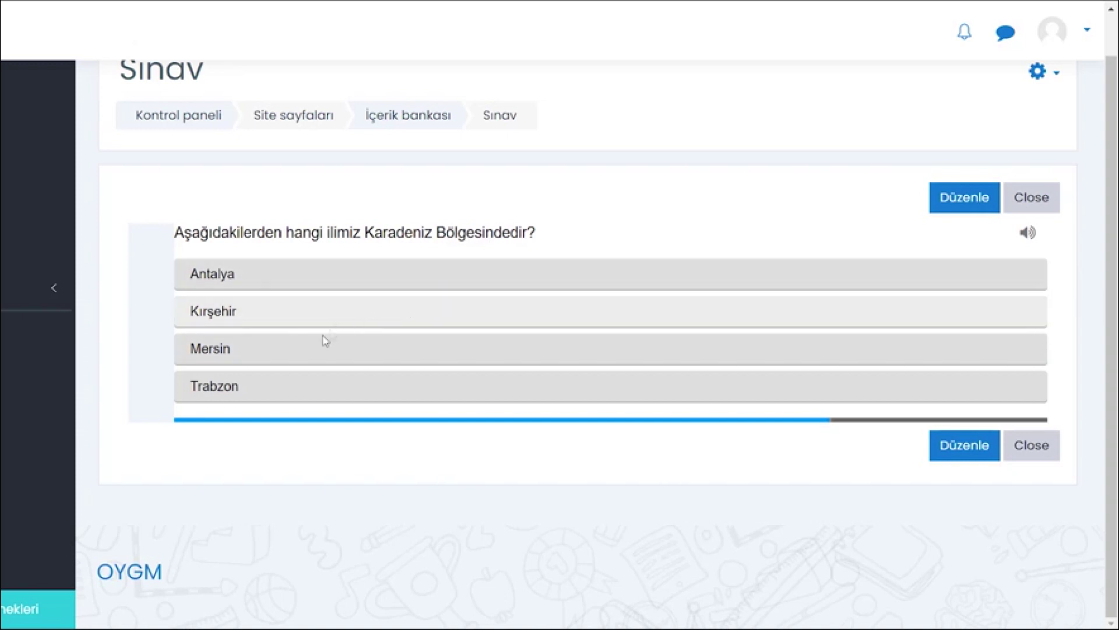
{"action": "left_click", "coordinate": [272, 388]}
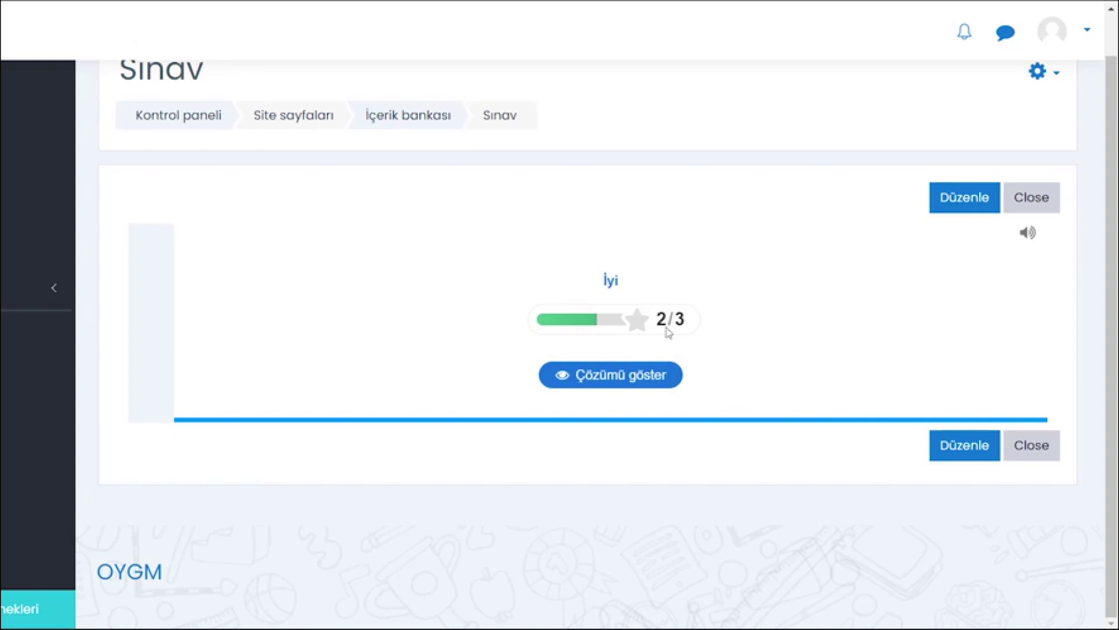
{"action": "double_click", "coordinate": [604, 281]}
{"action": "left_click", "coordinate": [640, 285]}
- Show the quiz solution and review the correct answers for all the questions
{"action": "left_click", "coordinate": [633, 380]}
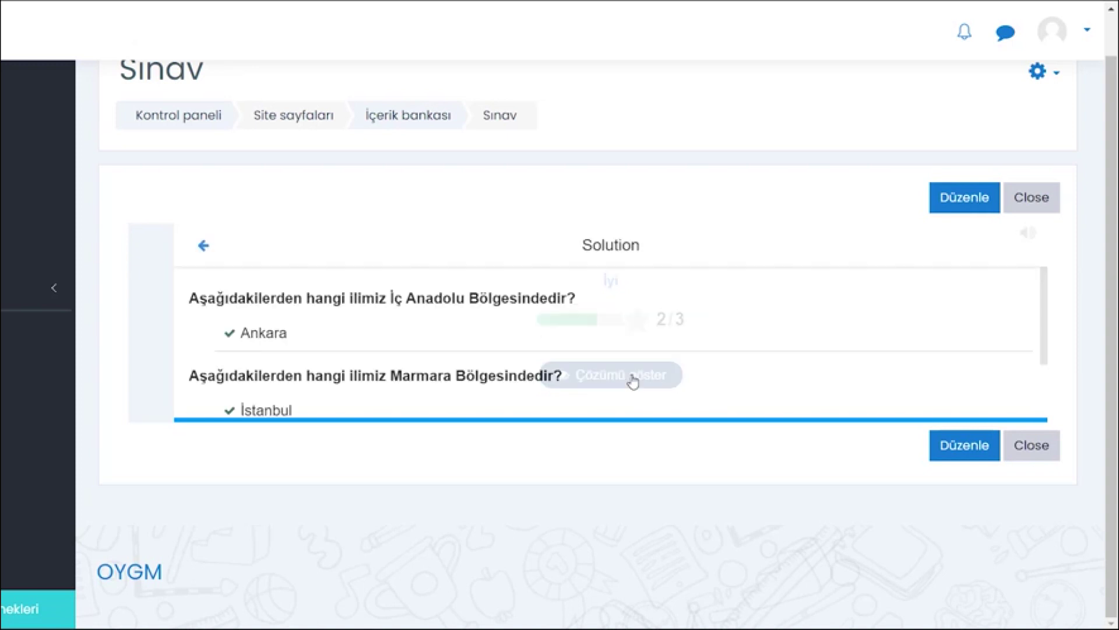
{"action": "scroll", "coordinate": [299, 306], "scroll_direction": "down", "scroll_amount": 2}
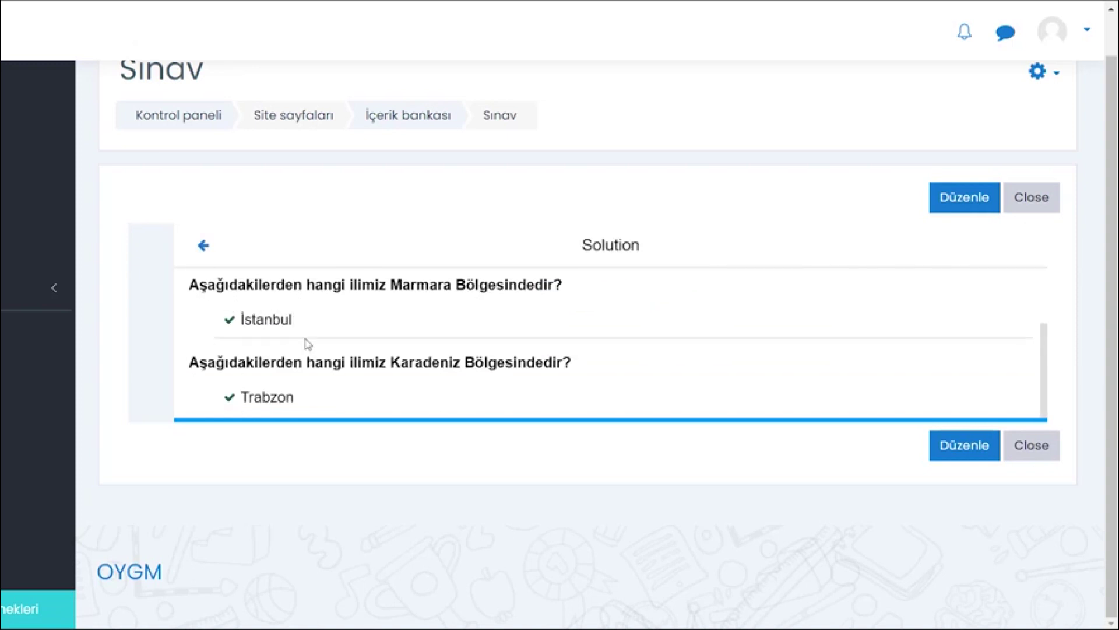
{"action": "scroll", "coordinate": [310, 343], "scroll_direction": "up", "scroll_amount": 2}
{"action": "scroll", "coordinate": [318, 332], "scroll_direction": "down", "scroll_amount": 2}
{"action": "scroll", "coordinate": [326, 329], "scroll_direction": "up", "scroll_amount": 2}
{"action": "scroll", "coordinate": [337, 327], "scroll_direction": "up", "scroll_amount": 1}
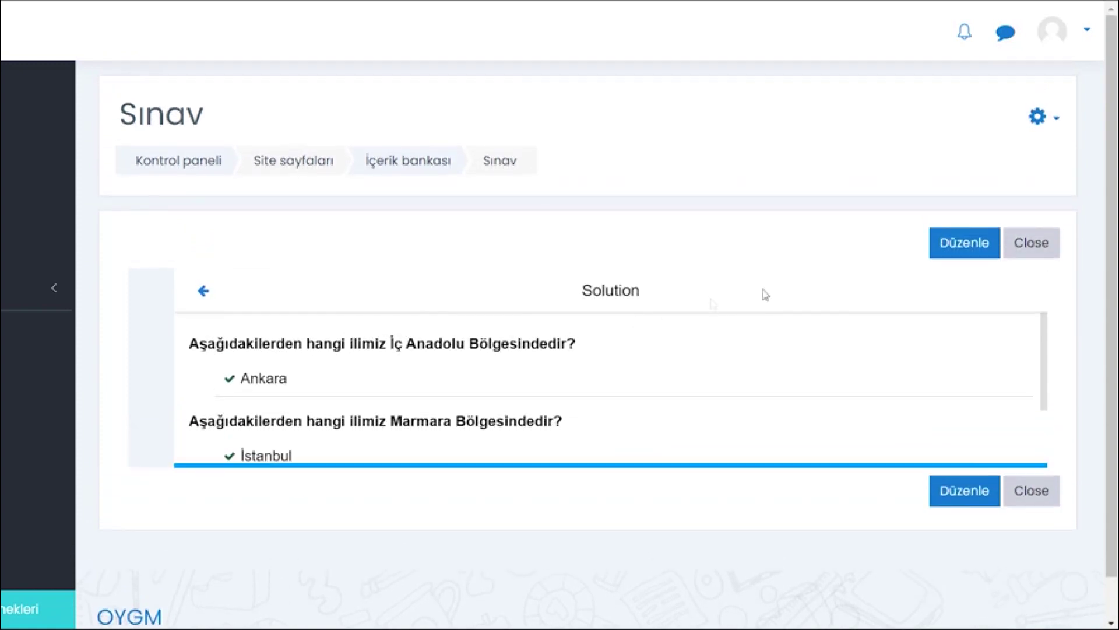
- Reopen the quiz for editing and change "Aşağıdakilerden" to "Aşağıdaki" in the İç Anadolu Bölgesi question
{"action": "left_click", "coordinate": [952, 248]}
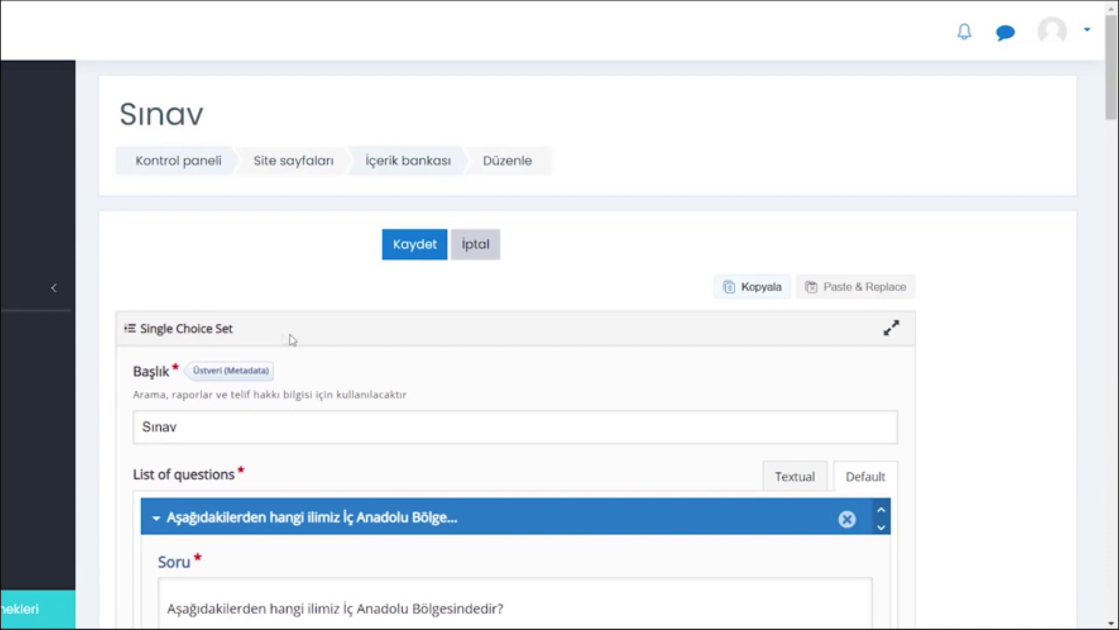
{"action": "scroll", "coordinate": [296, 390], "scroll_direction": "down", "scroll_amount": 4}
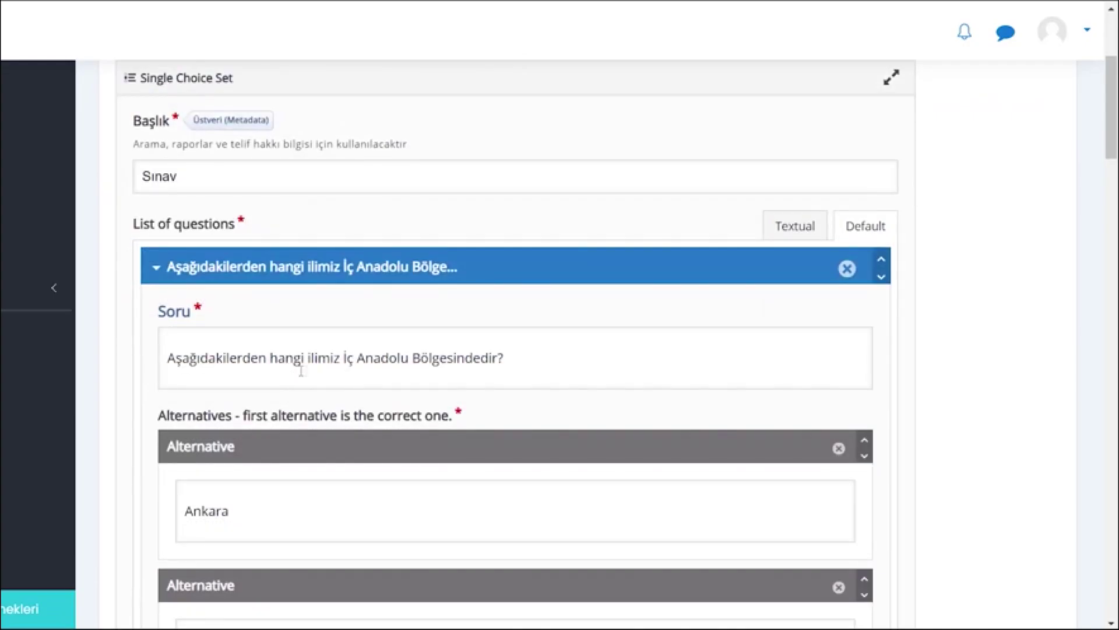
{"action": "left_click", "coordinate": [227, 358]}
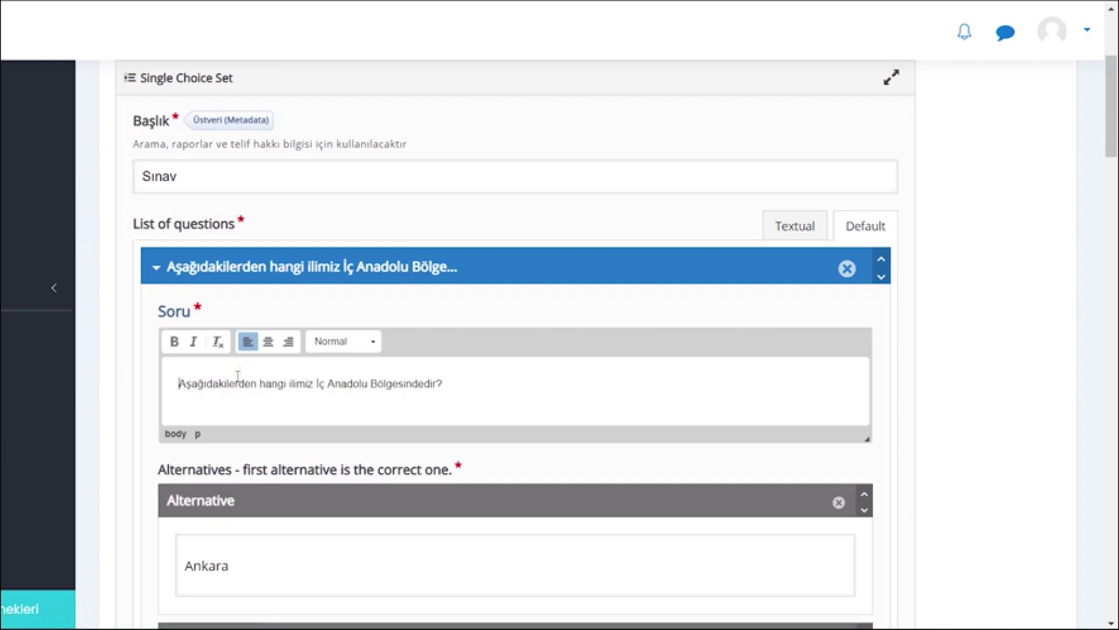
{"action": "key", "text": "BackSpace"}
{"action": "key", "text": "BackSpace"}
{"action": "key", "text": "BackSpace"}
{"action": "key", "text": "BackSpace"}
{"action": "key", "text": "BackSpace"}
{"action": "key", "text": "BackSpace"}
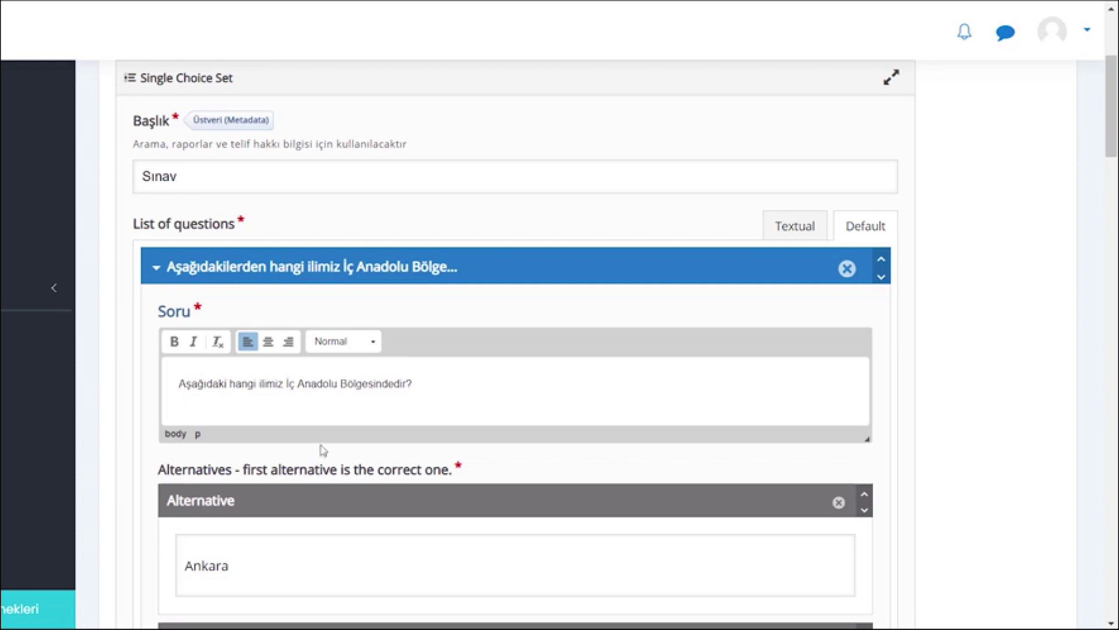
- Change "Aşağıdakilerden" to "Aşağıdaki" in the Marmara Bölgesi question
{"action": "scroll", "coordinate": [299, 379], "scroll_direction": "down", "scroll_amount": 15}
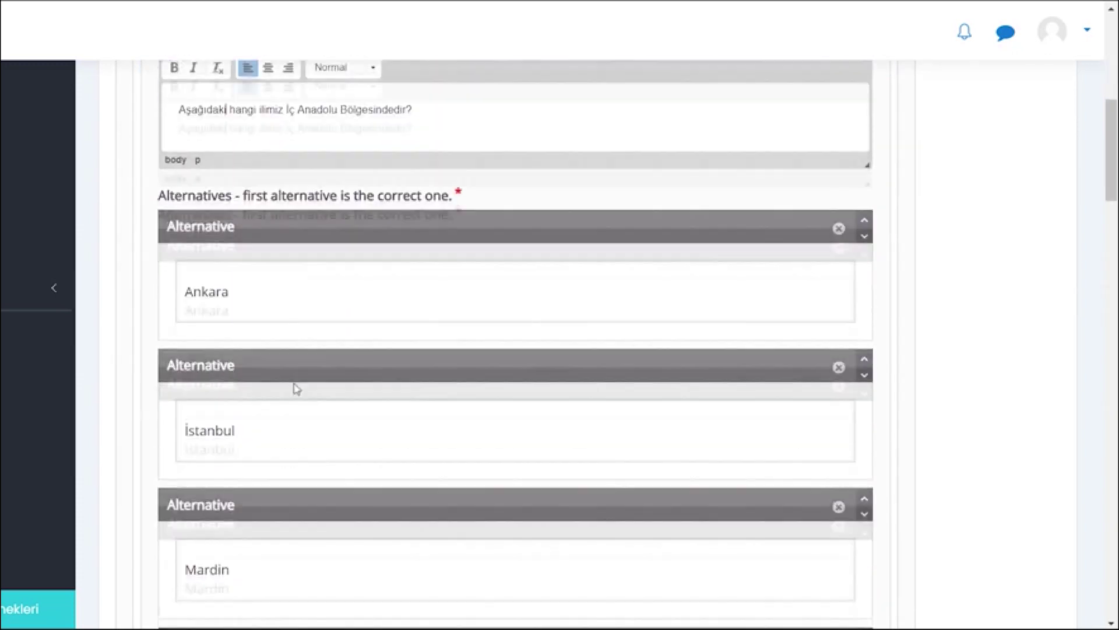
{"action": "left_click", "coordinate": [231, 292]}
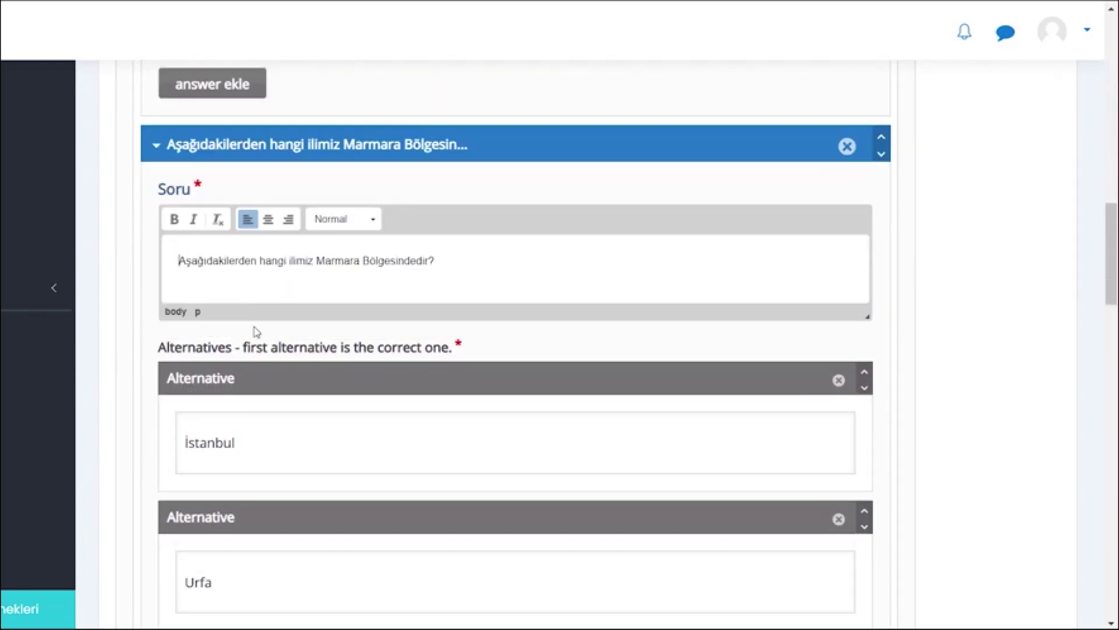
{"action": "key", "text": "BackSpace"}
{"action": "key", "text": "BackSpace"}
{"action": "key", "text": "BackSpace"}
{"action": "key", "text": "BackSpace"}
{"action": "key", "text": "BackSpace"}
{"action": "key", "text": "BackSpace"}
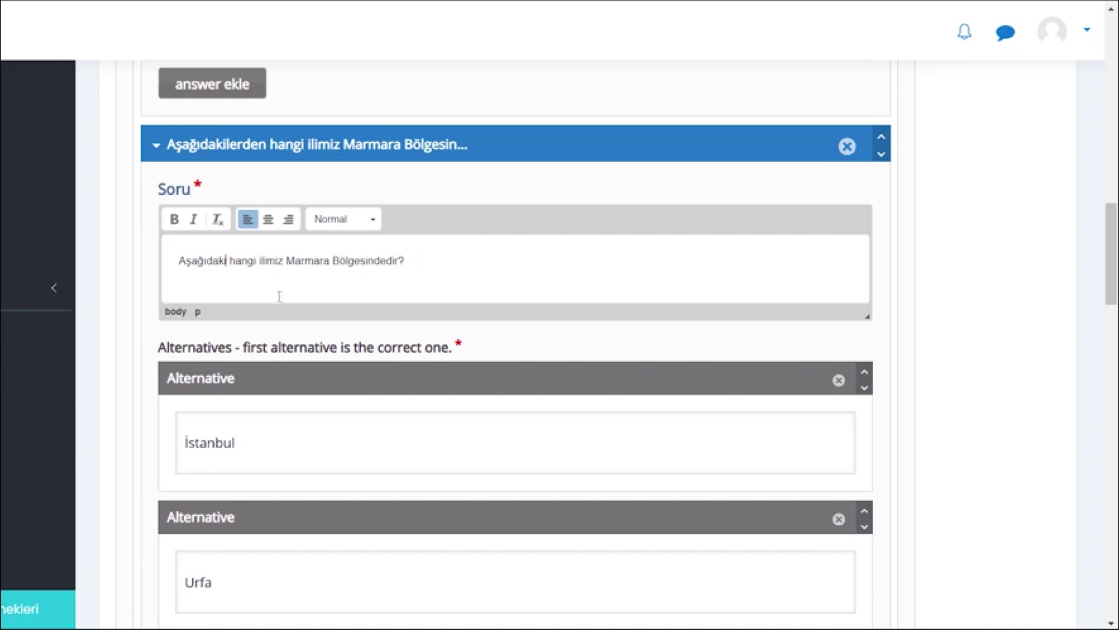
- Change "Aşağıdakilerden" to "Aşağıdaki" in the Karadeniz Bölgesi question
{"action": "scroll", "coordinate": [269, 279], "scroll_direction": "down", "scroll_amount": 1}
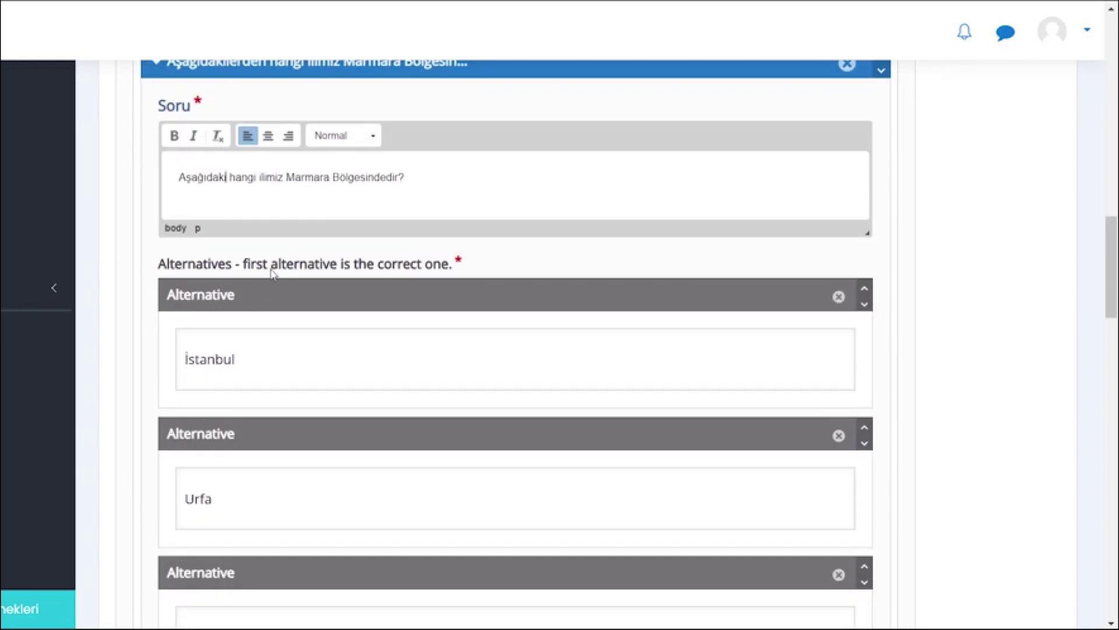
{"action": "scroll", "coordinate": [265, 292], "scroll_direction": "down", "scroll_amount": 3}
{"action": "scroll", "coordinate": [262, 304], "scroll_direction": "down", "scroll_amount": 8}
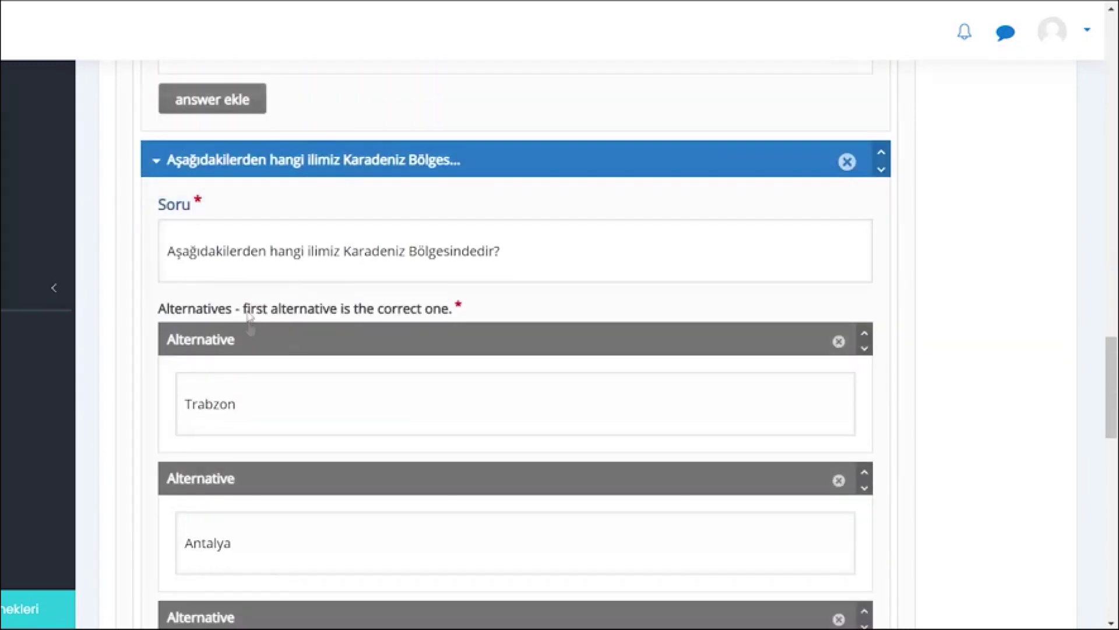
{"action": "left_click", "coordinate": [242, 257]}
{"action": "key", "text": "BackSpace"}
{"action": "key", "text": "BackSpace"}
{"action": "key", "text": "BackSpace"}
{"action": "key", "text": "BackSpace"}
{"action": "key", "text": "BackSpace"}
{"action": "key", "text": "BackSpace"}
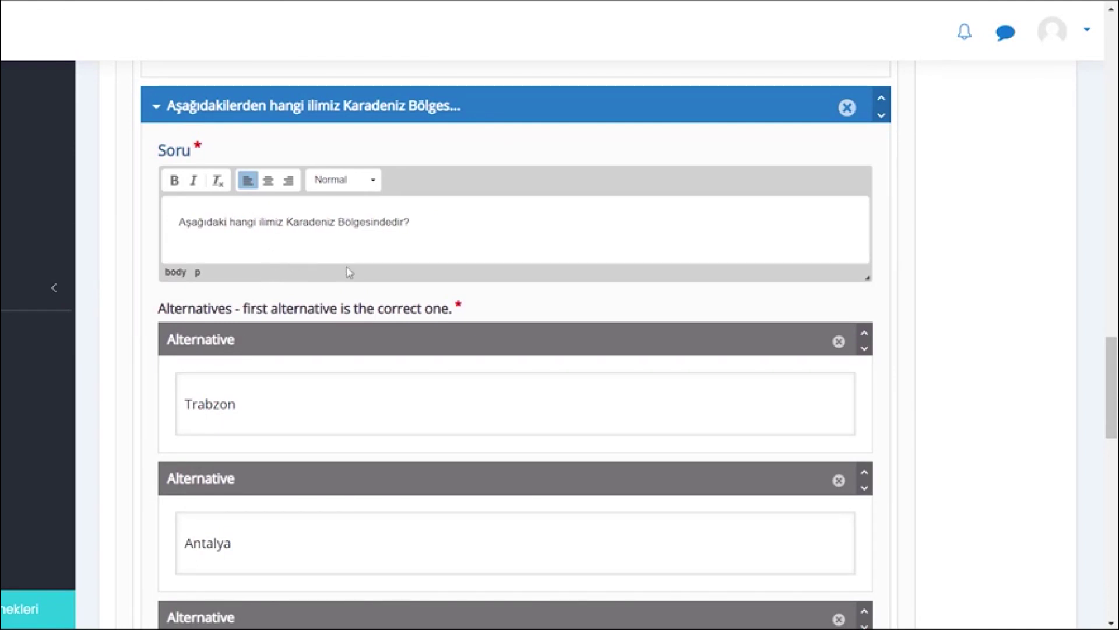
- Expand the behaviour settings (Davranış ayarları) and set the timeout on correct answers to 1000 milliseconds
{"action": "scroll", "coordinate": [347, 269], "scroll_direction": "down", "scroll_amount": 9}
{"action": "scroll", "coordinate": [333, 282], "scroll_direction": "down", "scroll_amount": 6}
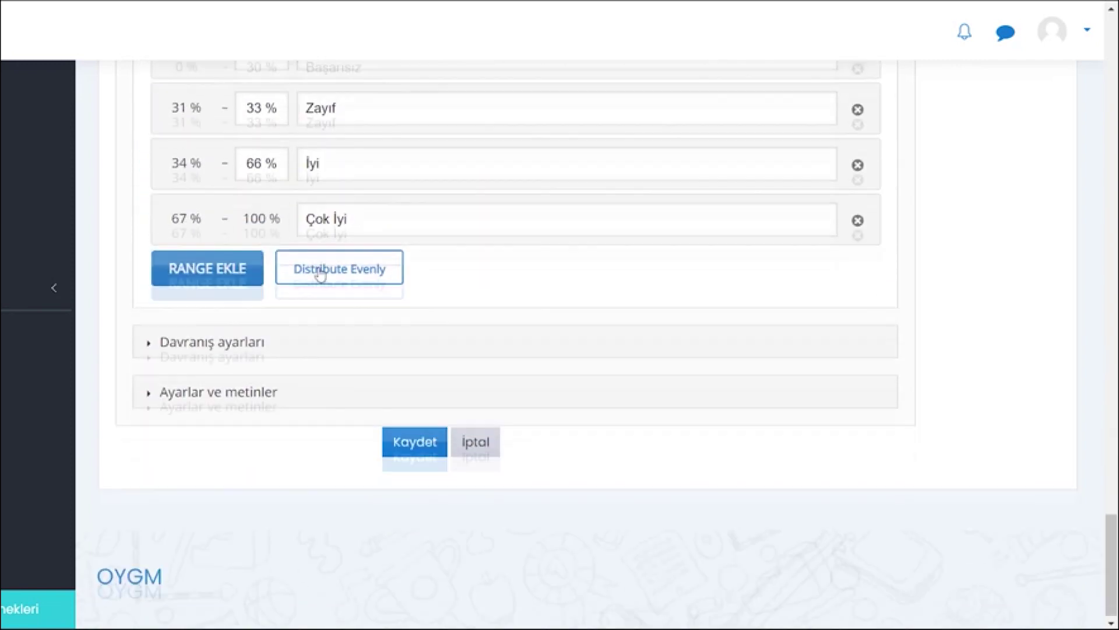
{"action": "left_click", "coordinate": [261, 338]}
{"action": "scroll", "coordinate": [295, 297], "scroll_direction": "down", "scroll_amount": 4}
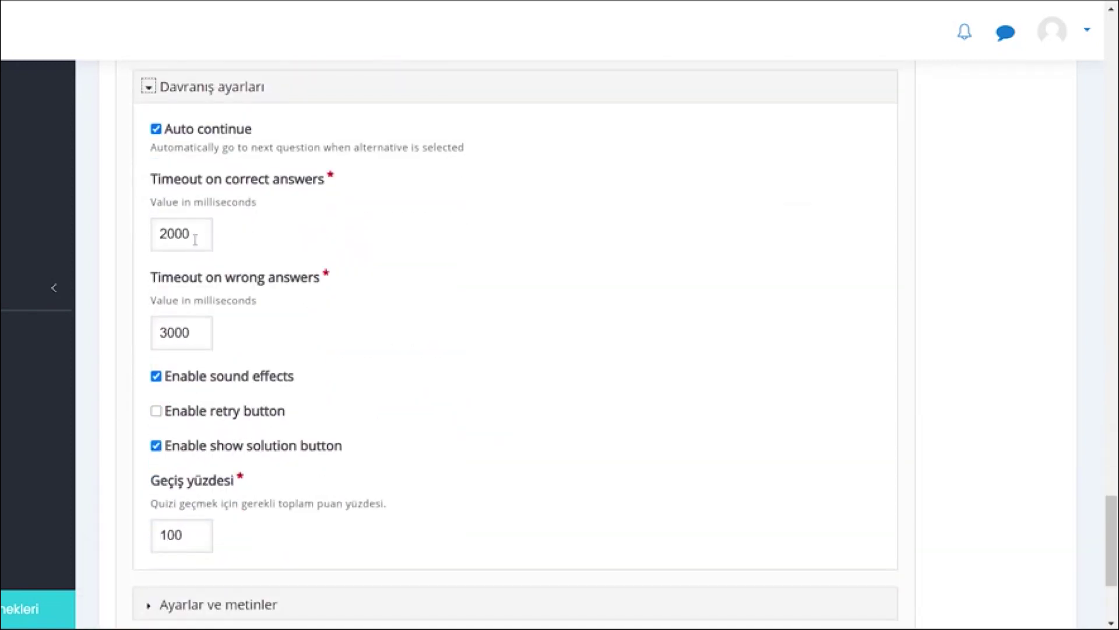
{"action": "left_click_drag", "start_coordinate": [199, 233], "coordinate": [156, 239]}
{"action": "type", "text": "1000"}
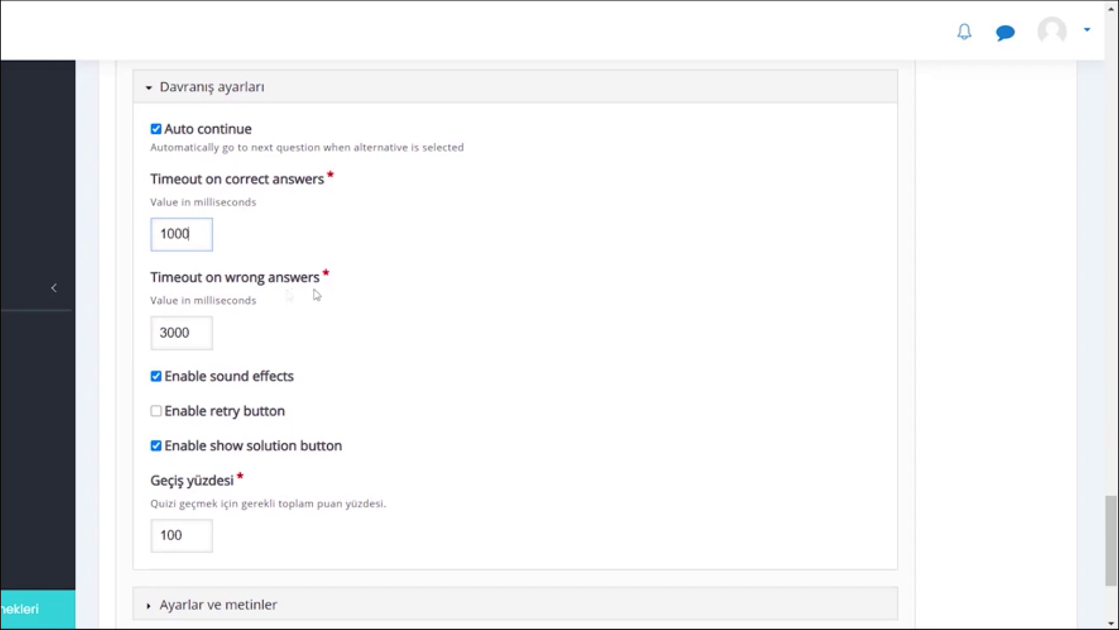
- Set the timeout on wrong answers to 4000 milliseconds
{"action": "left_click", "coordinate": [203, 330]}
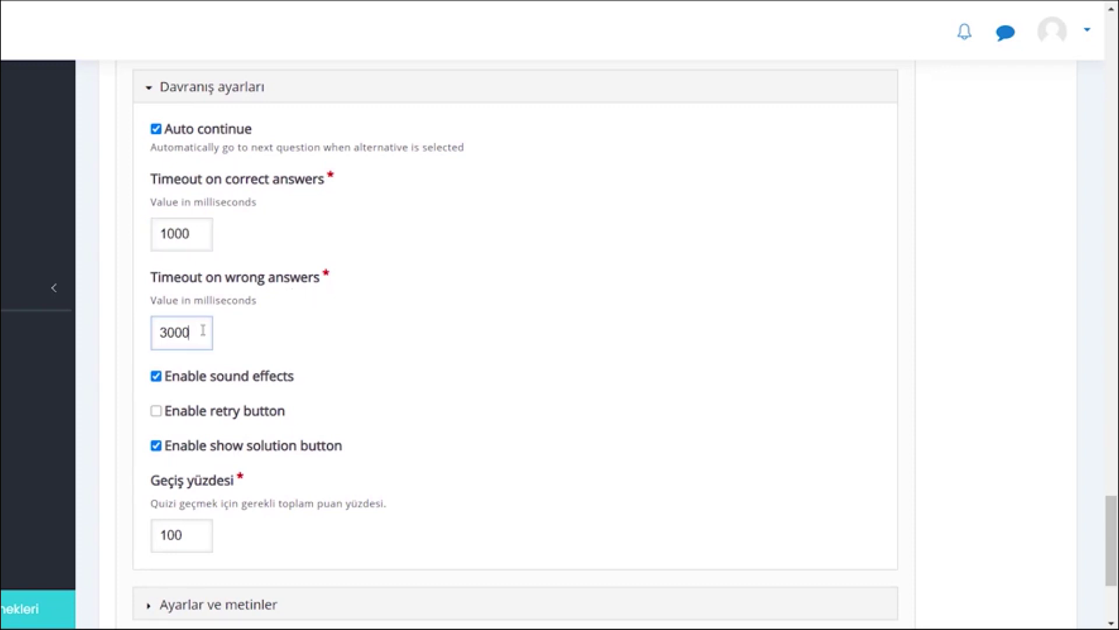
{"action": "left_click_drag", "start_coordinate": [203, 333], "coordinate": [179, 363]}
{"action": "type", "text": "4000"}
{"action": "scroll", "coordinate": [233, 349], "scroll_direction": "down", "scroll_amount": 3}
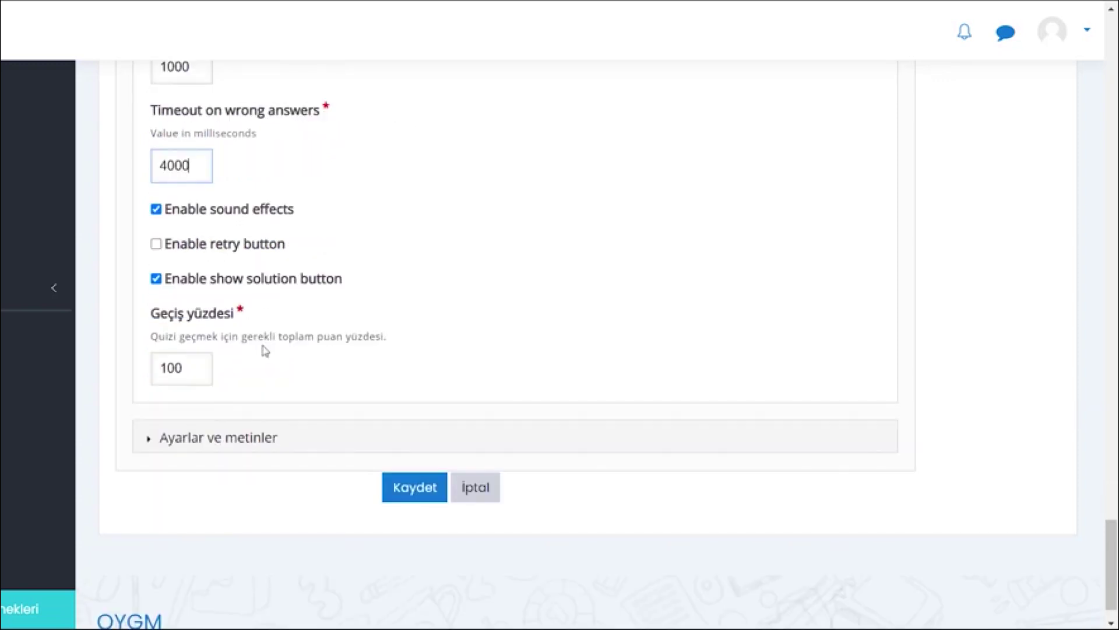
- Look over the feedback ranges and questions, and save the edited quiz
{"action": "scroll", "coordinate": [269, 353], "scroll_direction": "up", "scroll_amount": 7}
{"action": "scroll", "coordinate": [271, 356], "scroll_direction": "up", "scroll_amount": 2}
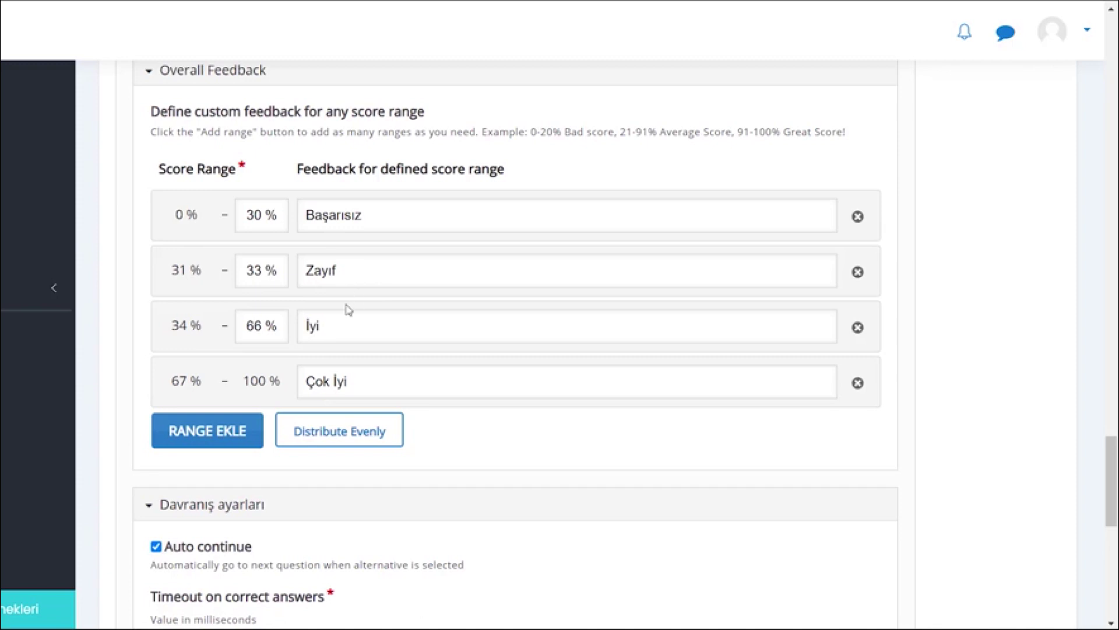
{"action": "scroll", "coordinate": [506, 309], "scroll_direction": "up", "scroll_amount": 15}
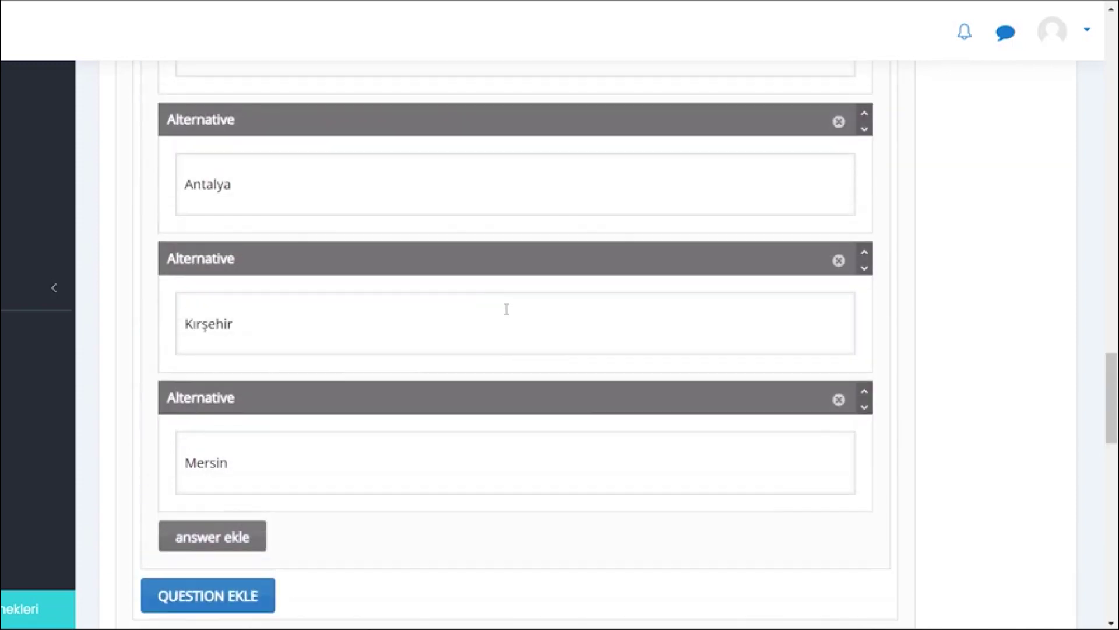
{"action": "scroll", "coordinate": [506, 309], "scroll_direction": "up", "scroll_amount": 15}
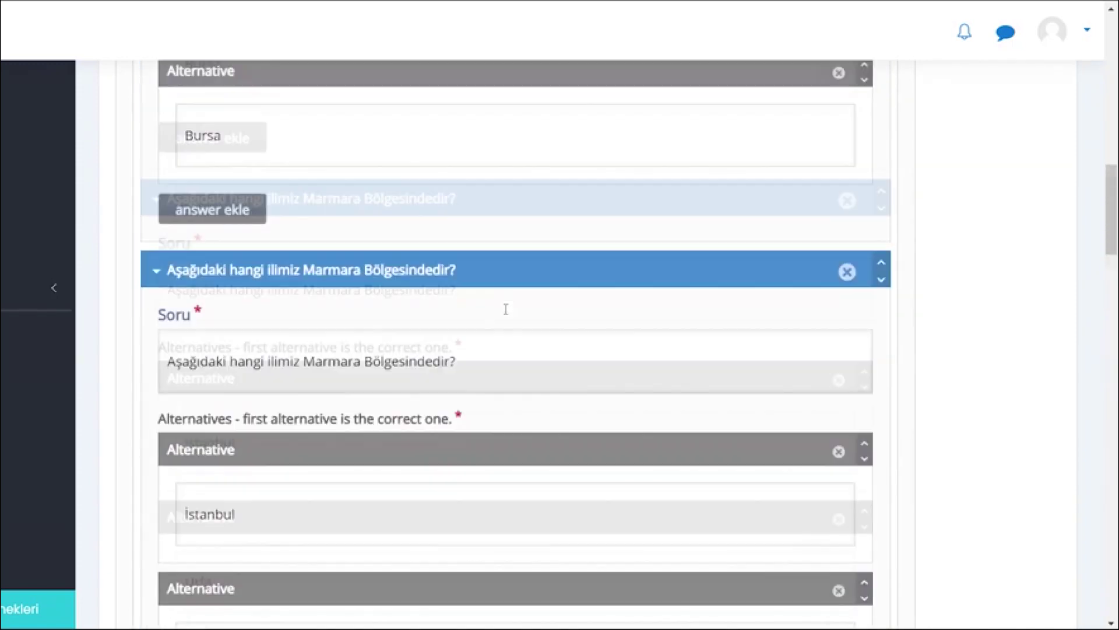
{"action": "scroll", "coordinate": [506, 309], "scroll_direction": "up", "scroll_amount": 3}
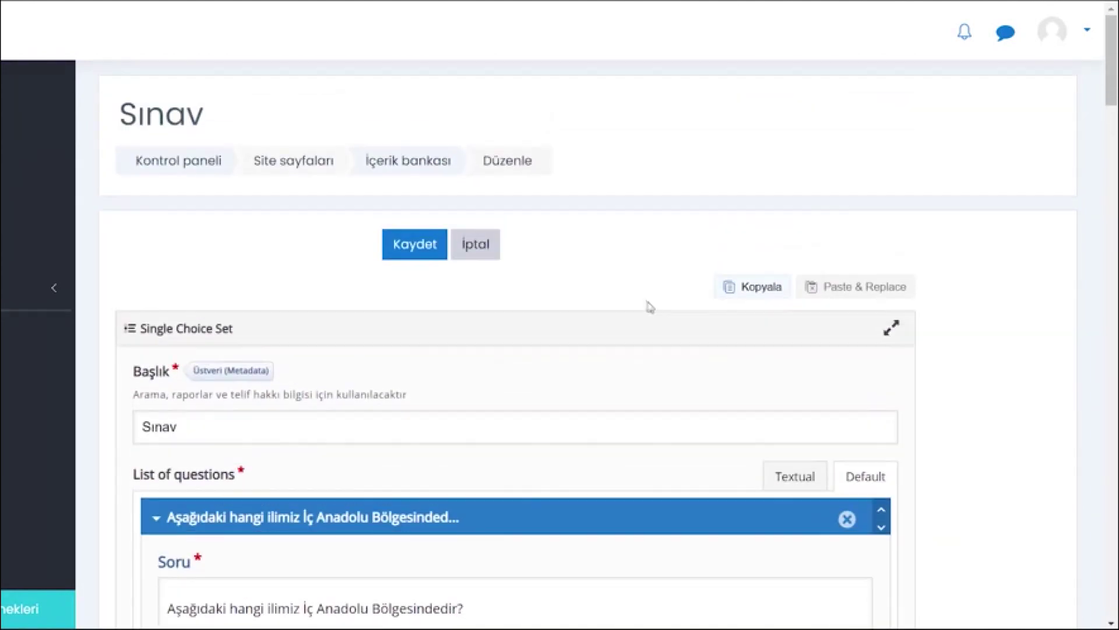
{"action": "left_click", "coordinate": [412, 246]}
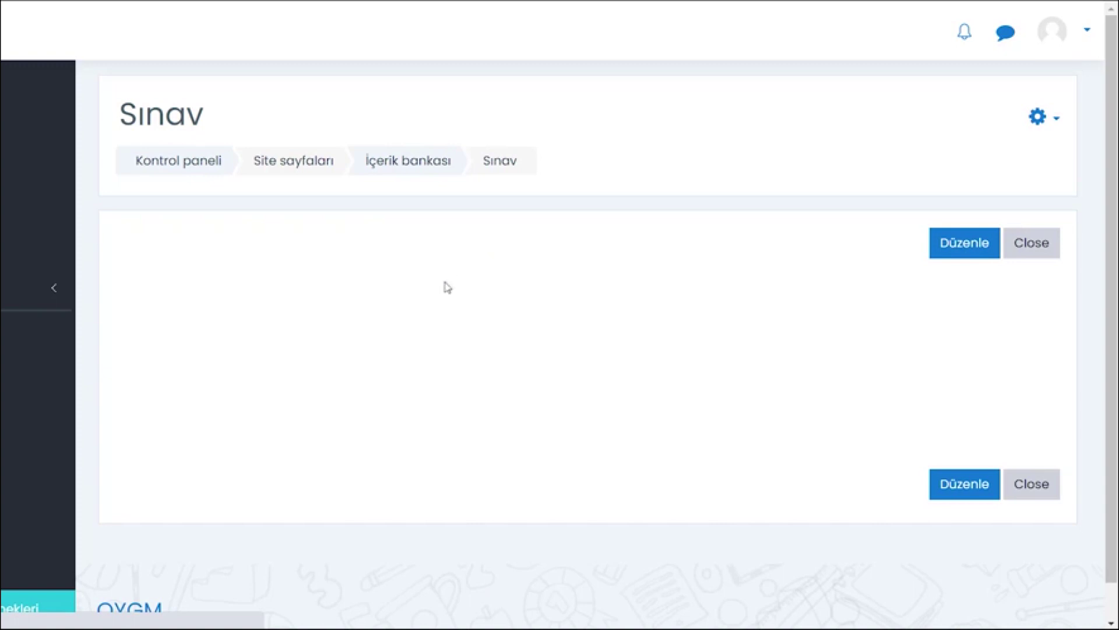
- Test the edited quiz by answering Mardin, İstanbul and Antalya, and check the feedback shown for the score
{"action": "scroll", "coordinate": [378, 292], "scroll_direction": "down", "scroll_amount": 1}
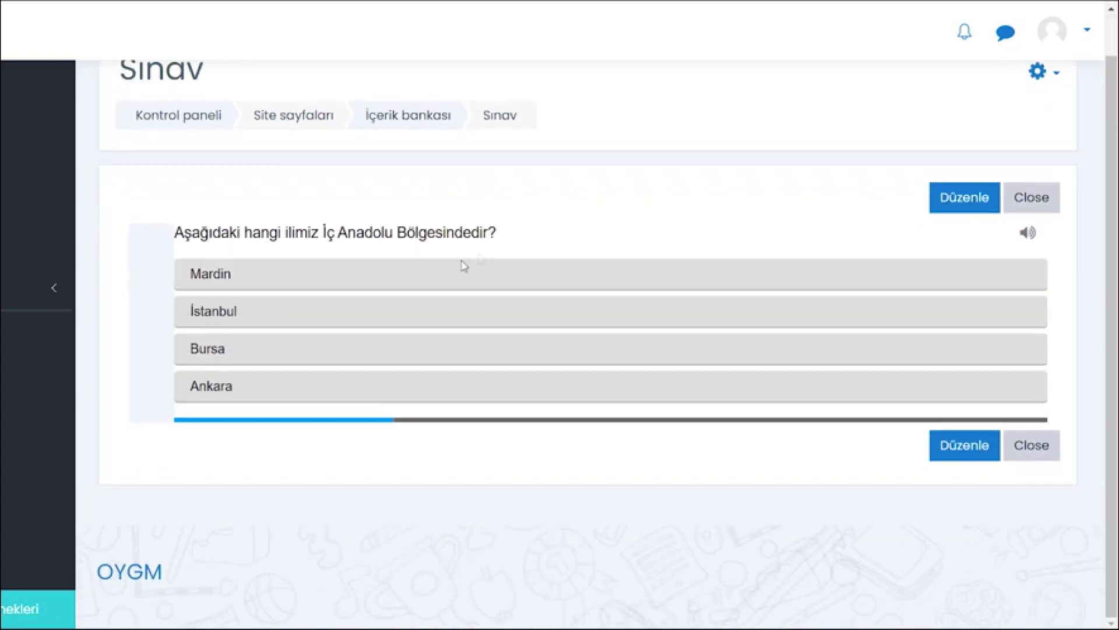
{"action": "left_click", "coordinate": [251, 284]}
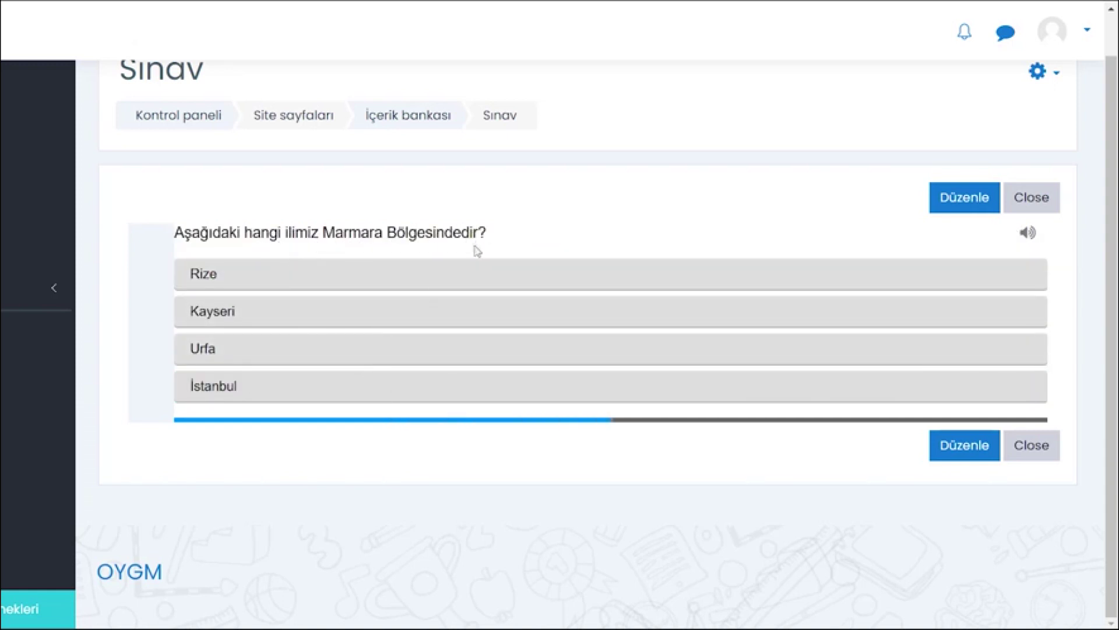
{"action": "left_click", "coordinate": [250, 395]}
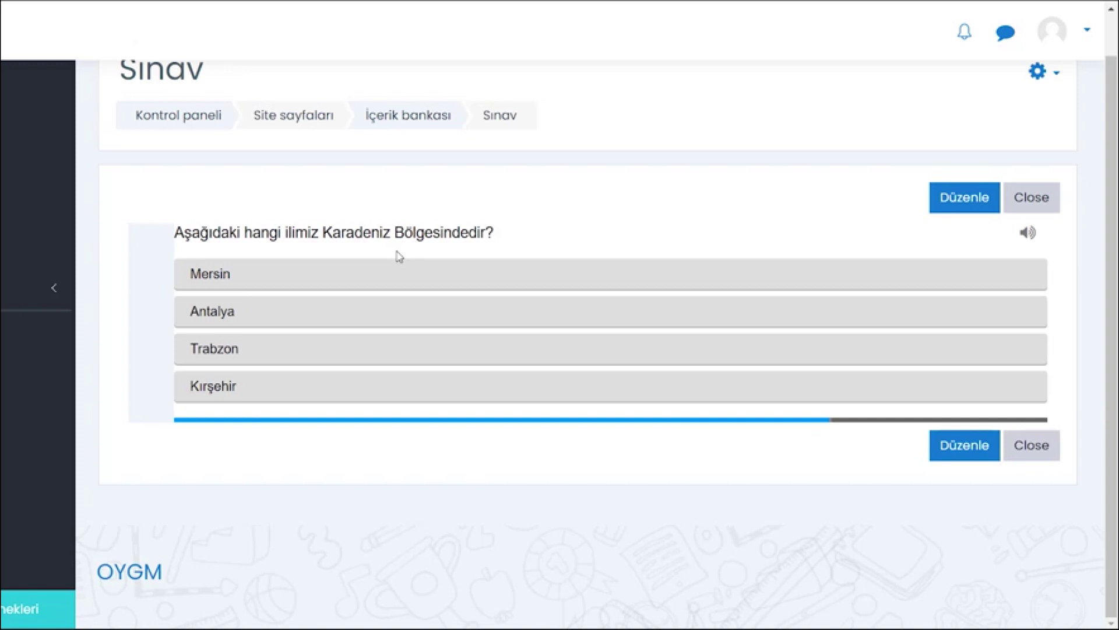
{"action": "left_click", "coordinate": [299, 321]}
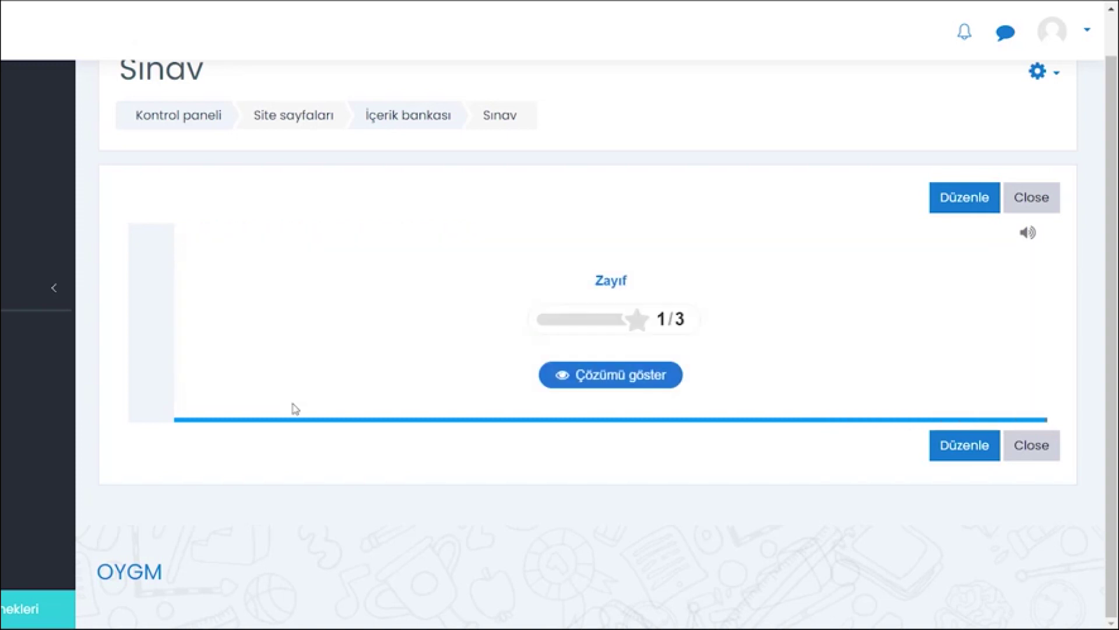
{"action": "left_click_drag", "start_coordinate": [596, 284], "coordinate": [632, 284]}
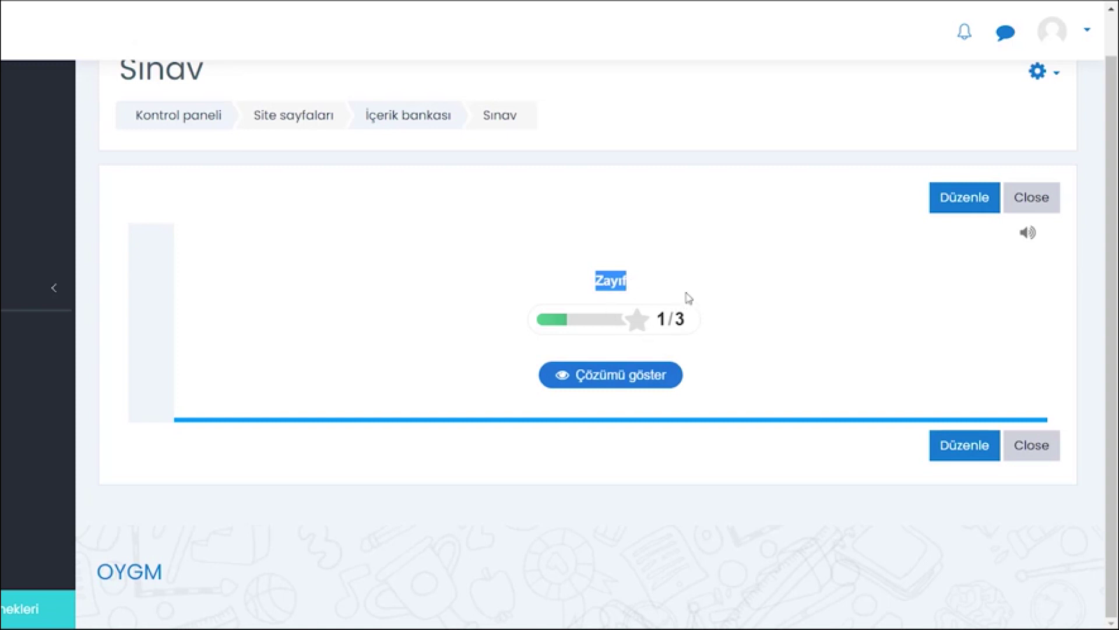
{"action": "scroll", "coordinate": [714, 279], "scroll_direction": "up", "scroll_amount": 1}
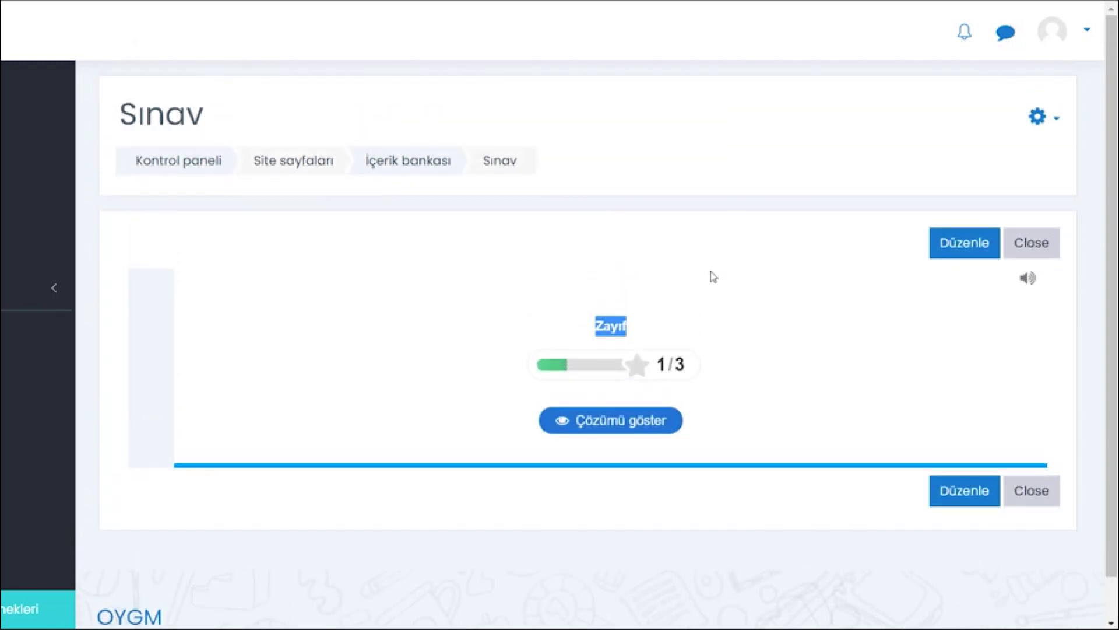